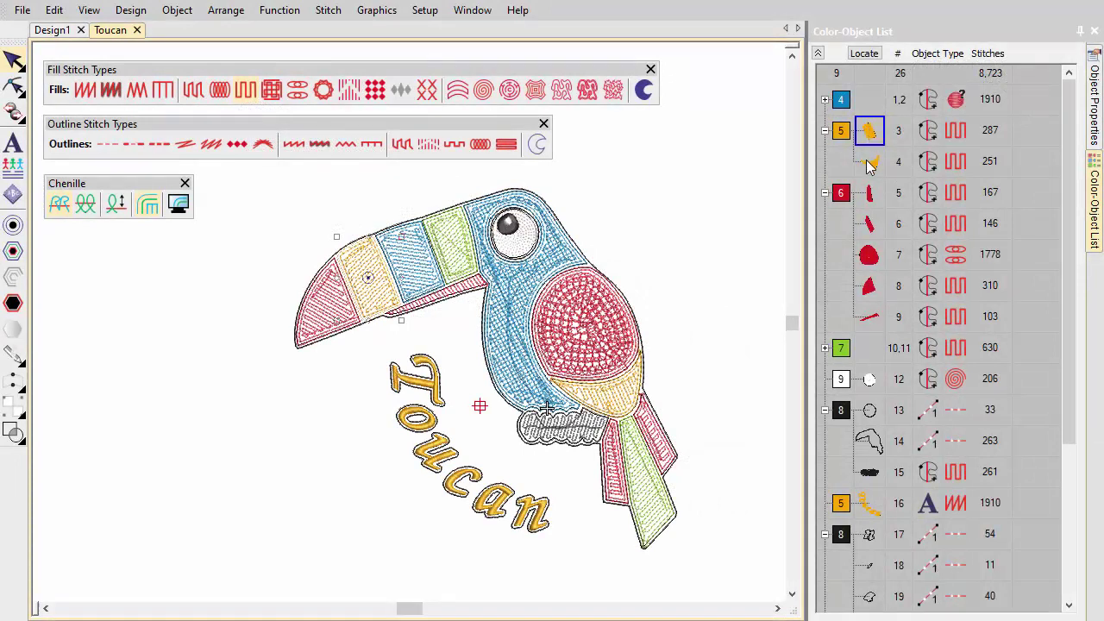
# Select the yellow chest, outline and Toucan lettering objects, then show the red chest's object properties.
pyautogui.click(871, 163)
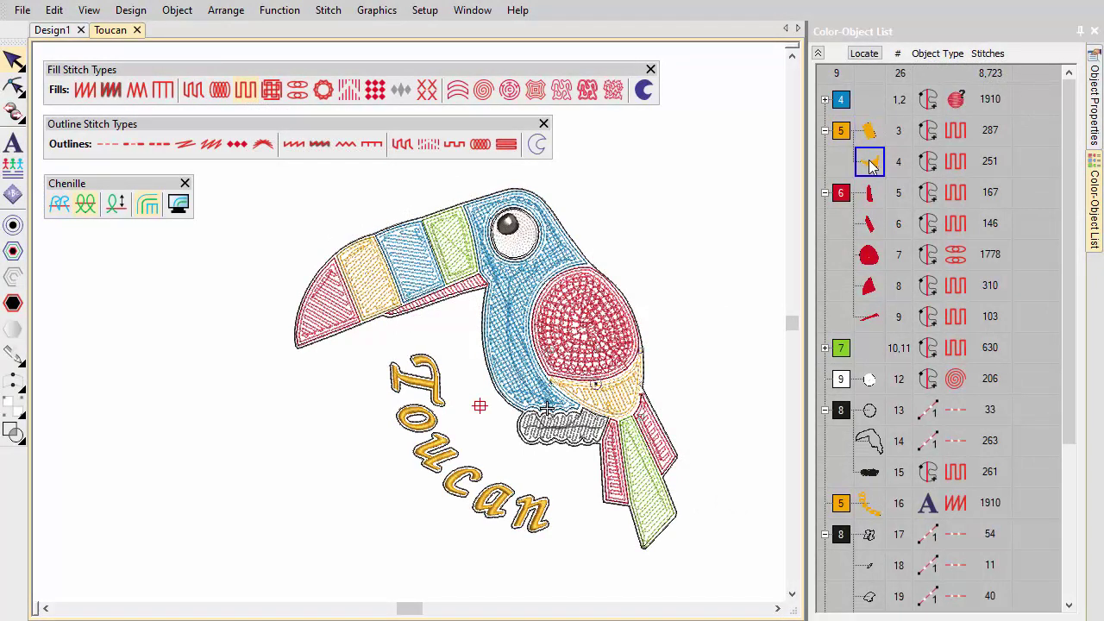
pyautogui.click(869, 442)
pyautogui.click(876, 507)
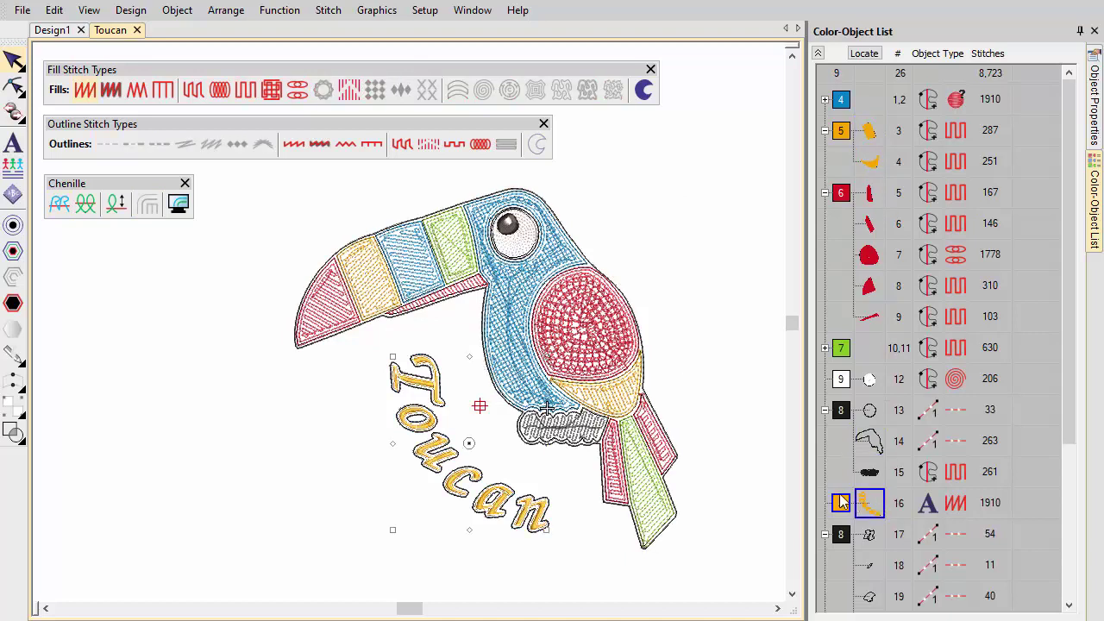
pyautogui.click(601, 354)
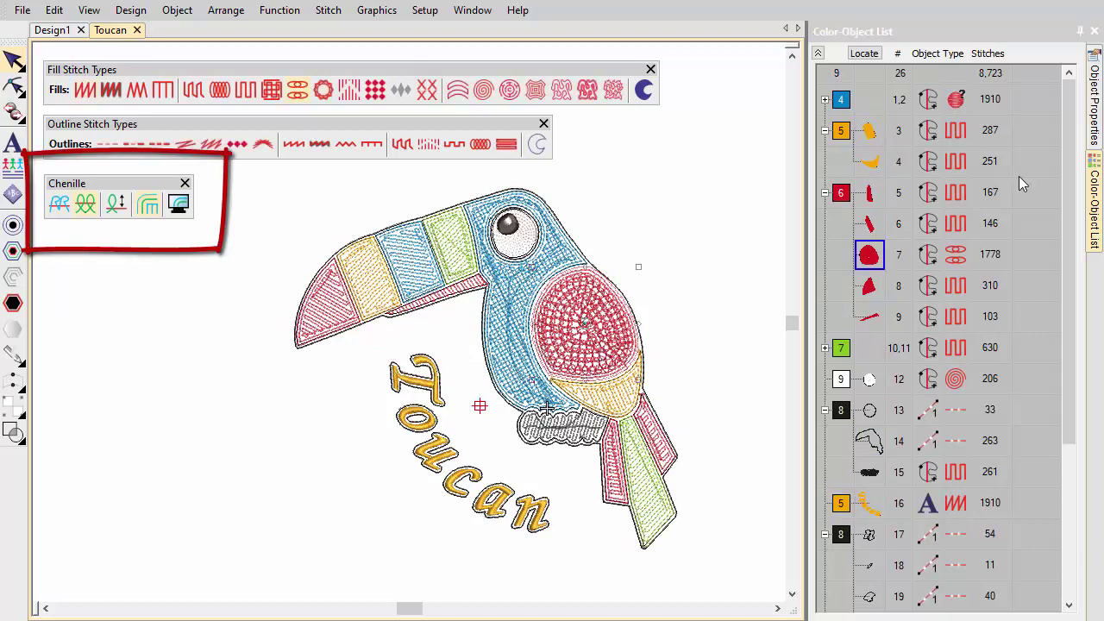
pyautogui.click(1095, 125)
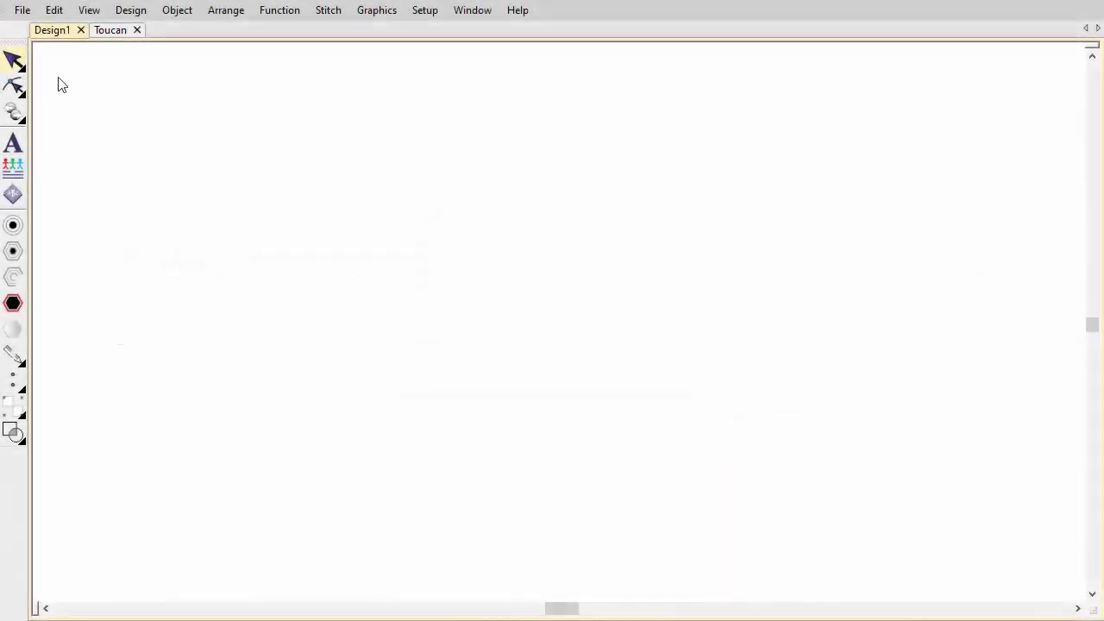
# Start a new design from the CHENILLE template with Barudan FDR-3 Chenille Combination machine format.
pyautogui.click(23, 11)
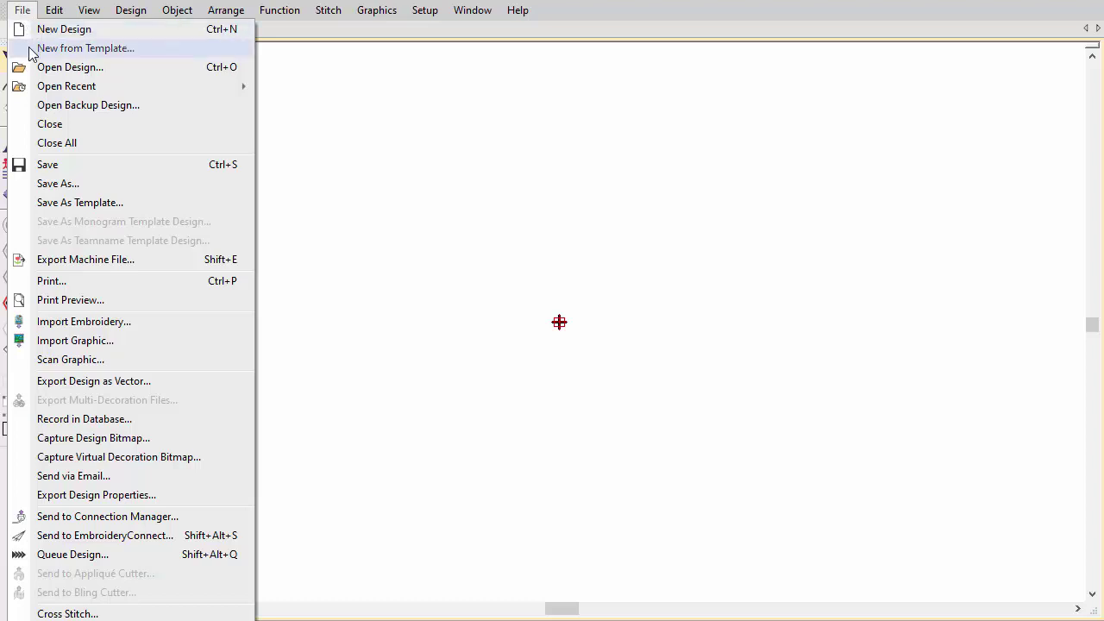
pyautogui.click(31, 48)
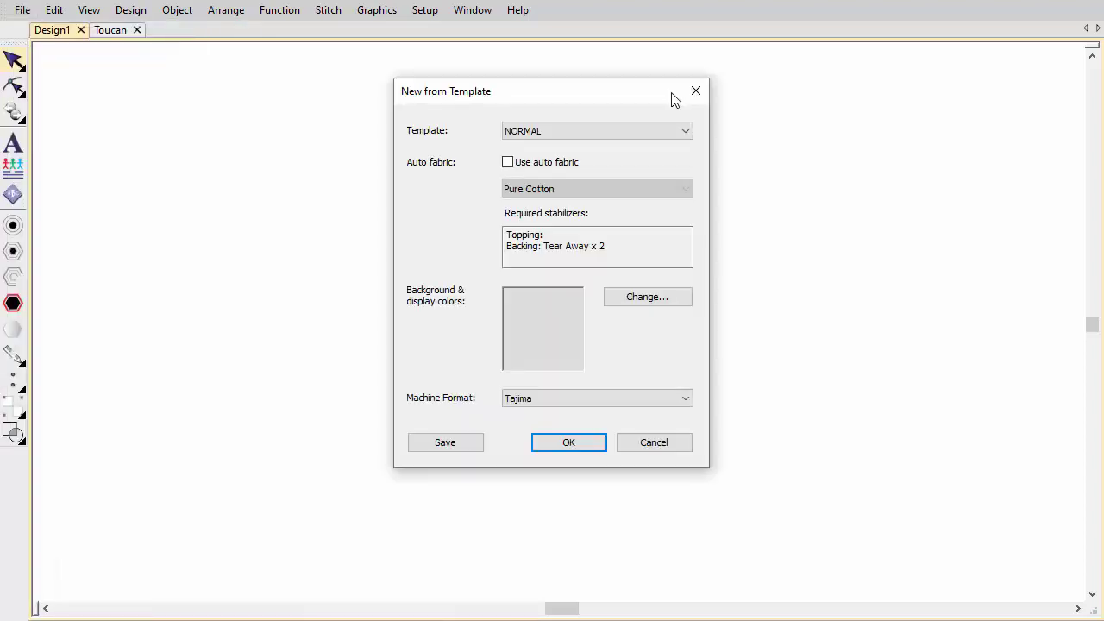
pyautogui.click(684, 132)
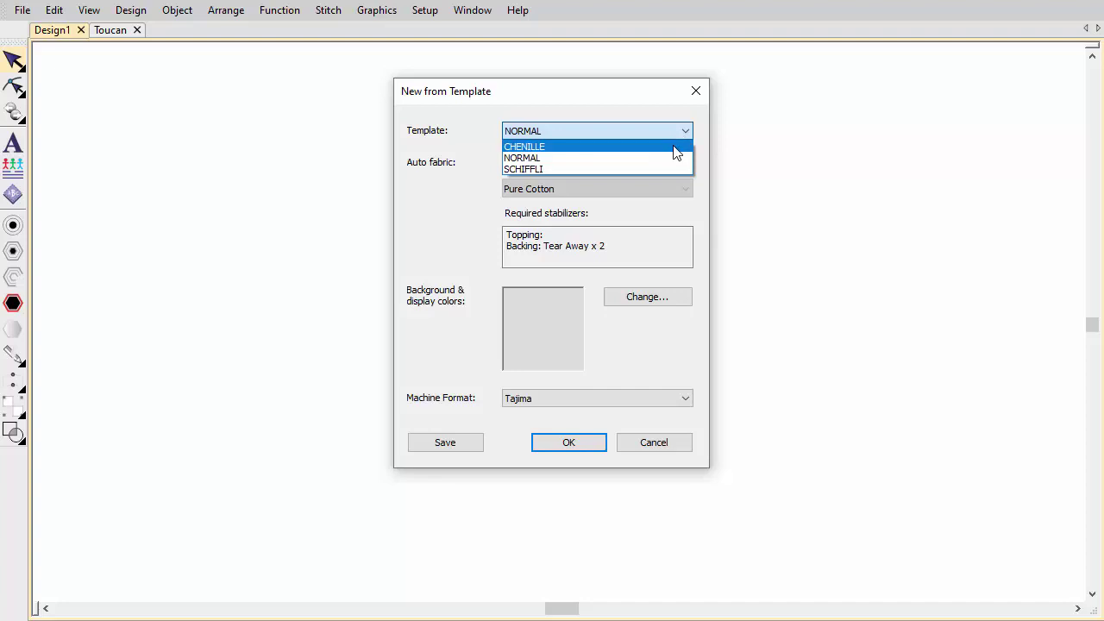
pyautogui.click(673, 148)
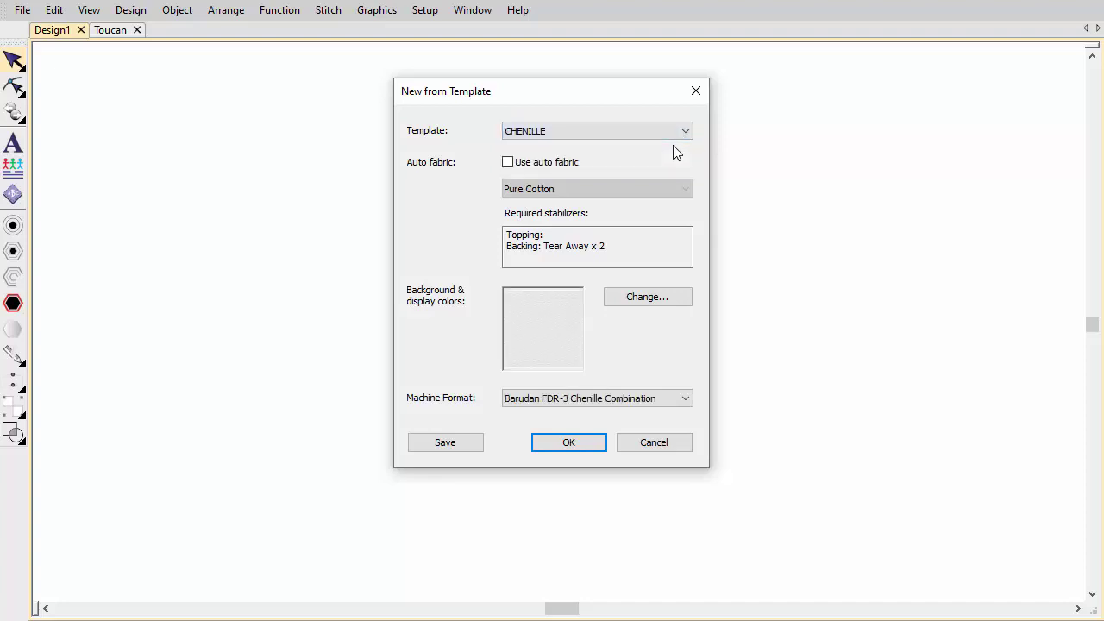
pyautogui.click(663, 398)
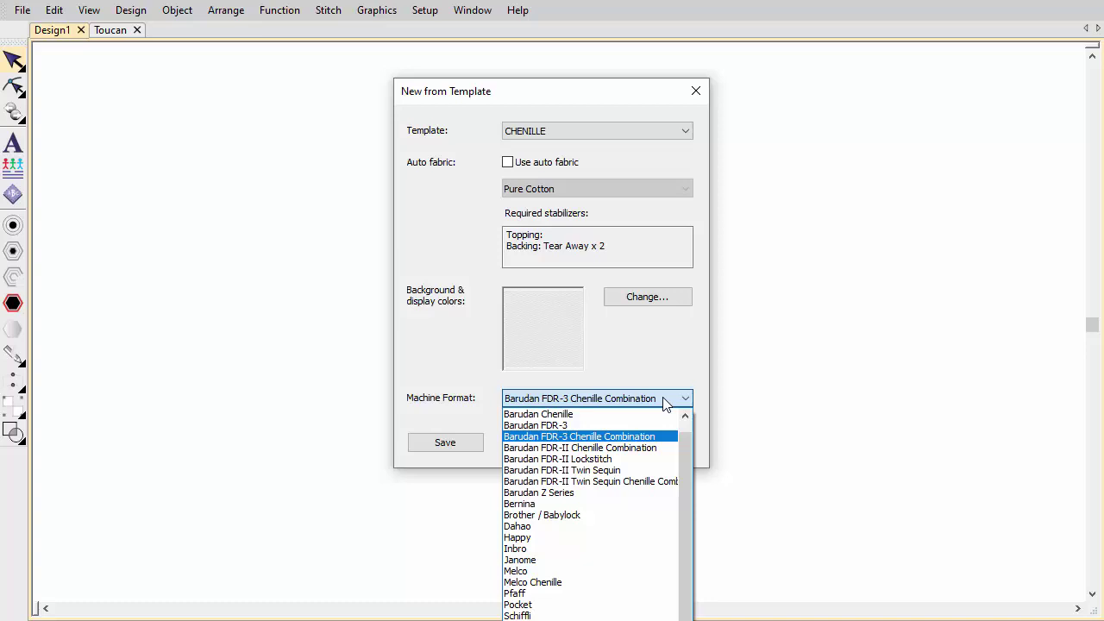
pyautogui.click(664, 402)
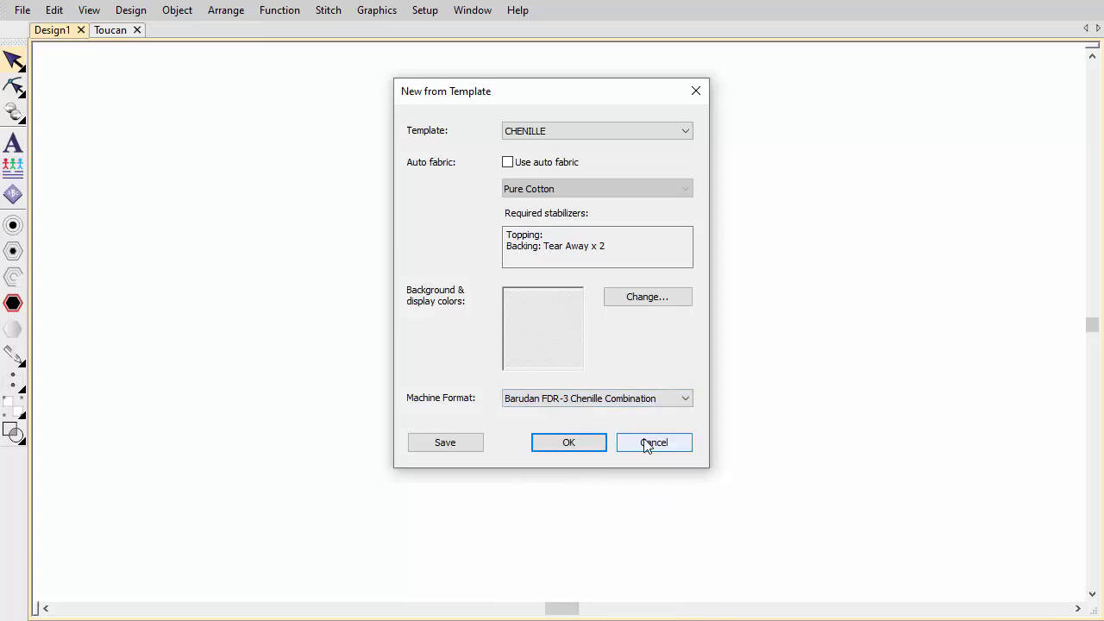
# Create the chenille design, then view a new machine format based on Barudan FDR-3 Chenille Combination.
pyautogui.click(573, 444)
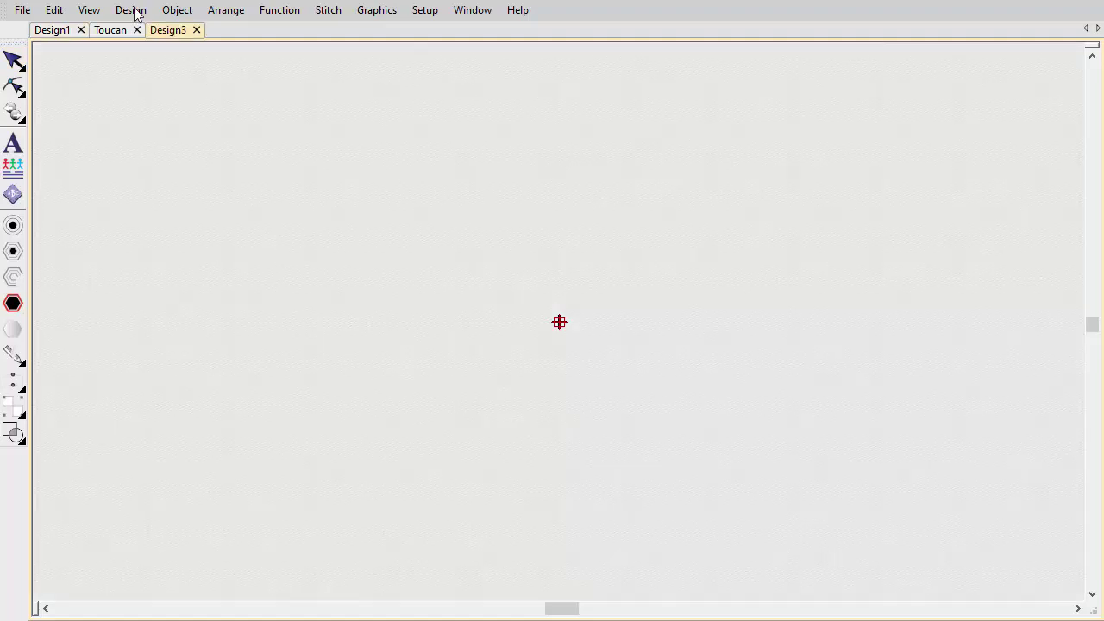
pyautogui.click(132, 10)
pyautogui.click(142, 50)
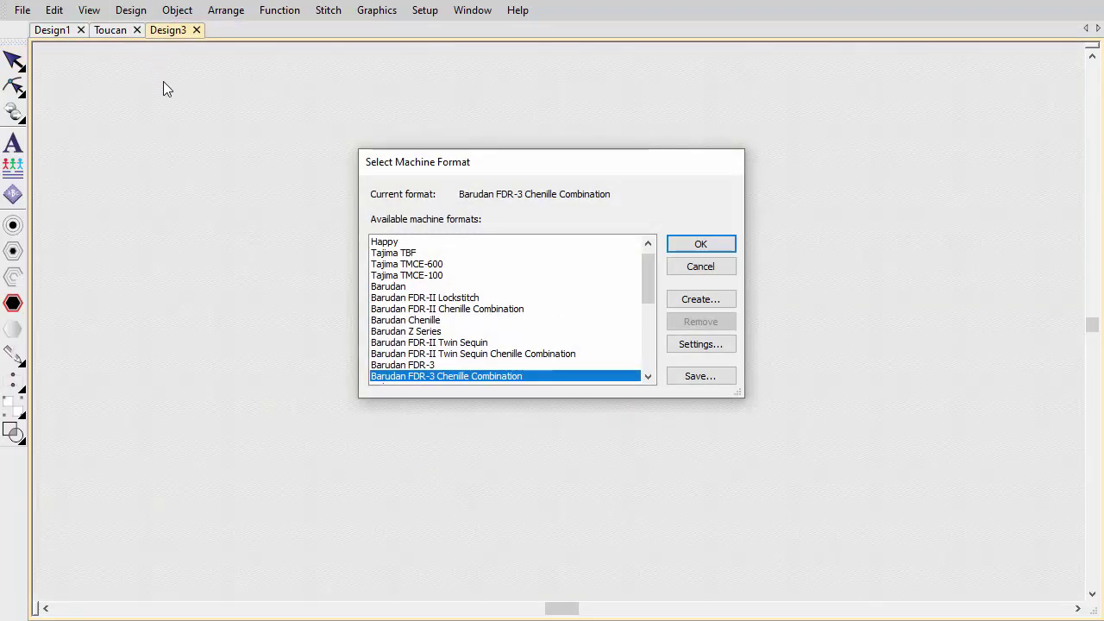
pyautogui.click(700, 299)
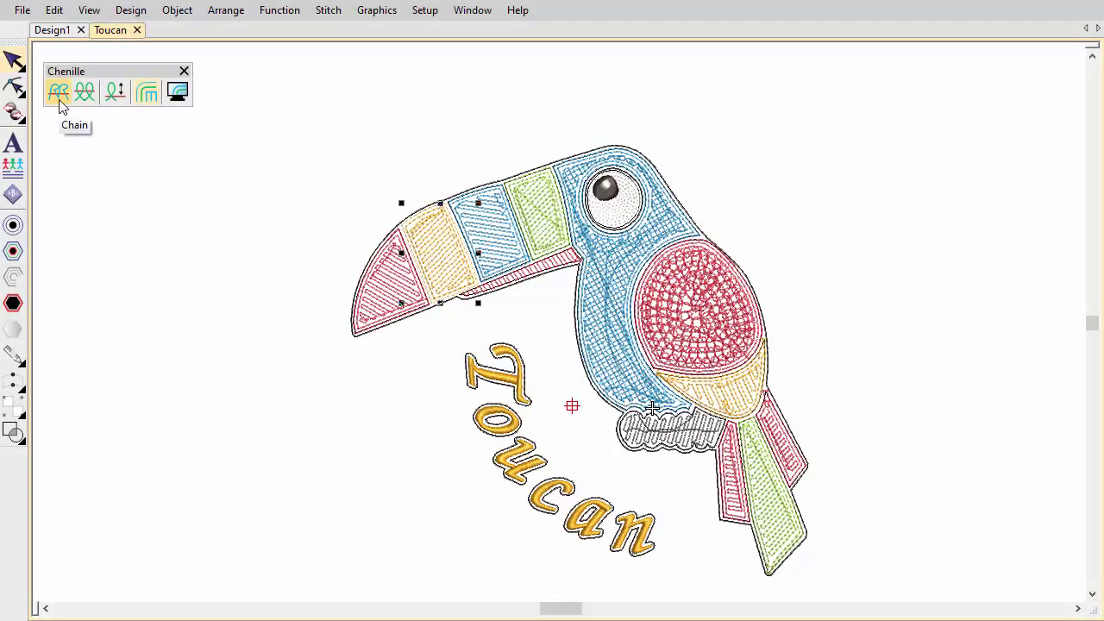
# Zoom into the toucan's beak and pan toward its eye and red breast.
pyautogui.press('b')
pyautogui.moveTo(291, 142); pyautogui.dragTo(518, 387)
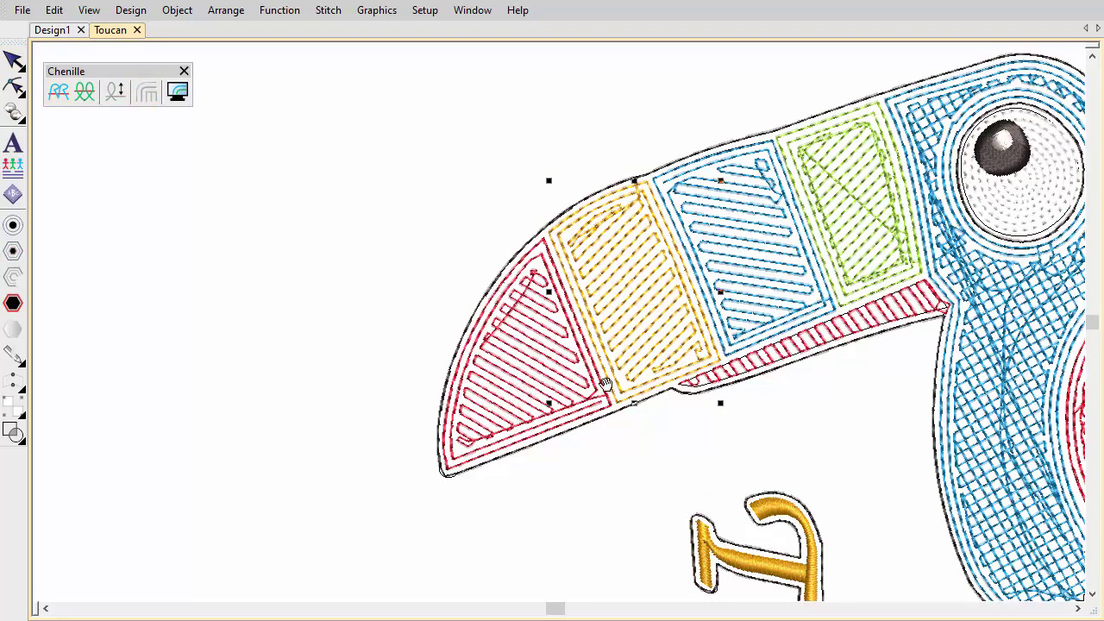
pyautogui.moveTo(606, 384); pyautogui.dragTo(371, 389)
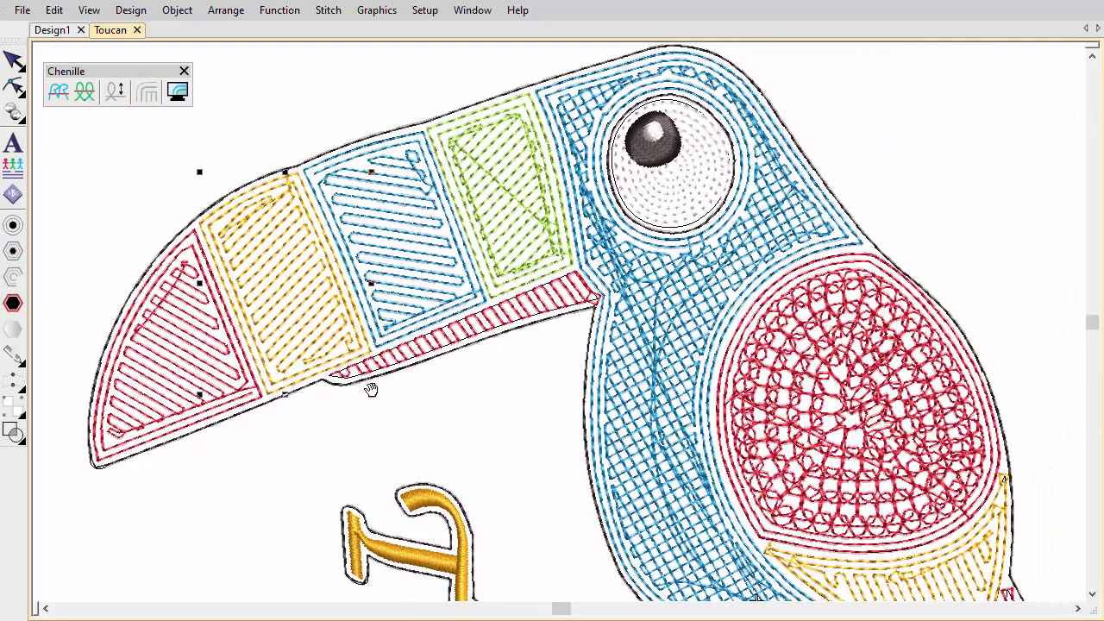
pyautogui.moveTo(779, 440); pyautogui.dragTo(586, 67)
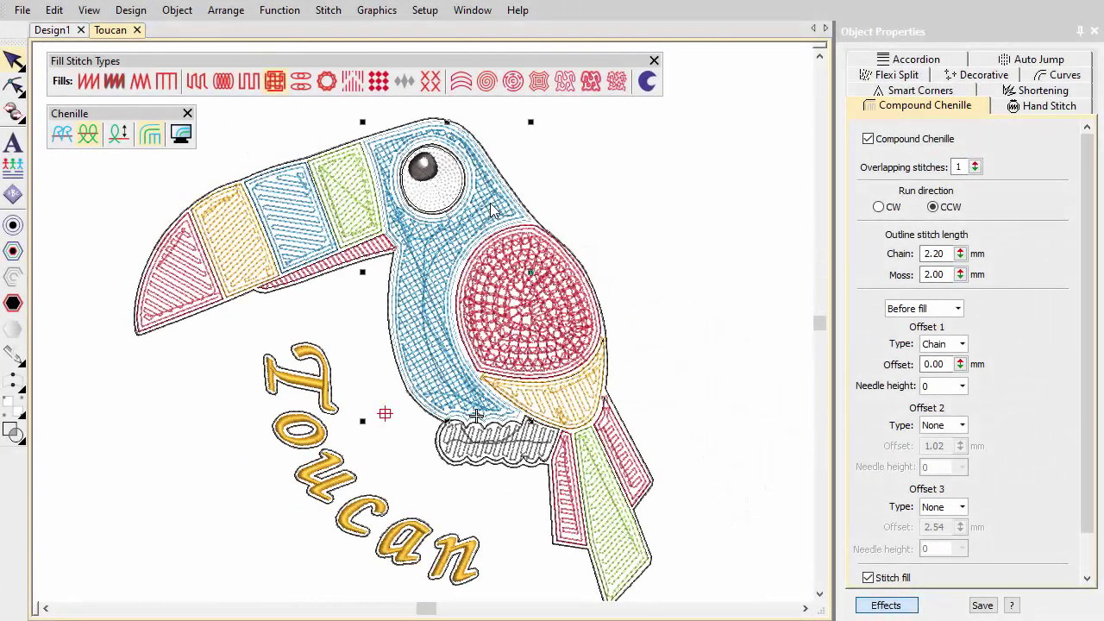
# Select the breast, wing stripe, tail fill and left pink tail stripe, and show its After fill offsets.
pyautogui.click(557, 298)
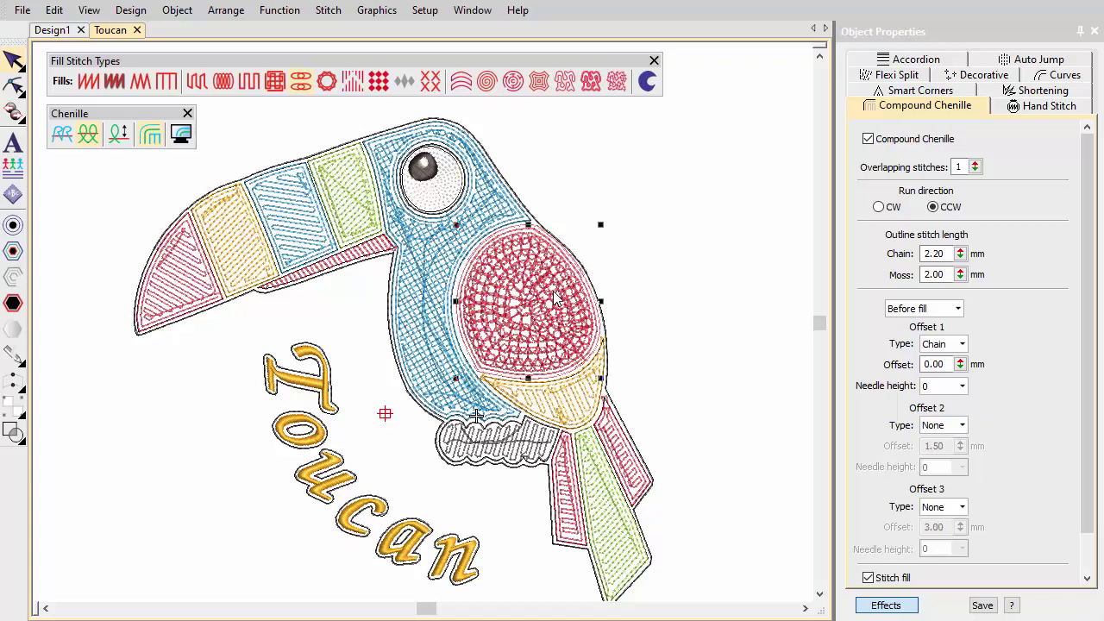
pyautogui.click(611, 441)
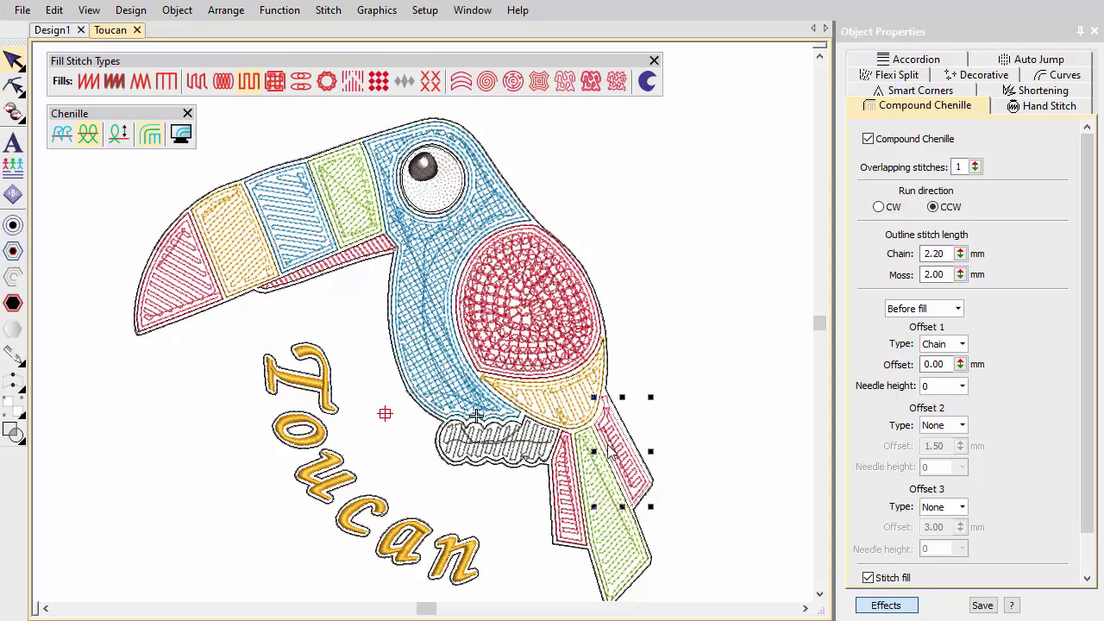
pyautogui.click(591, 481)
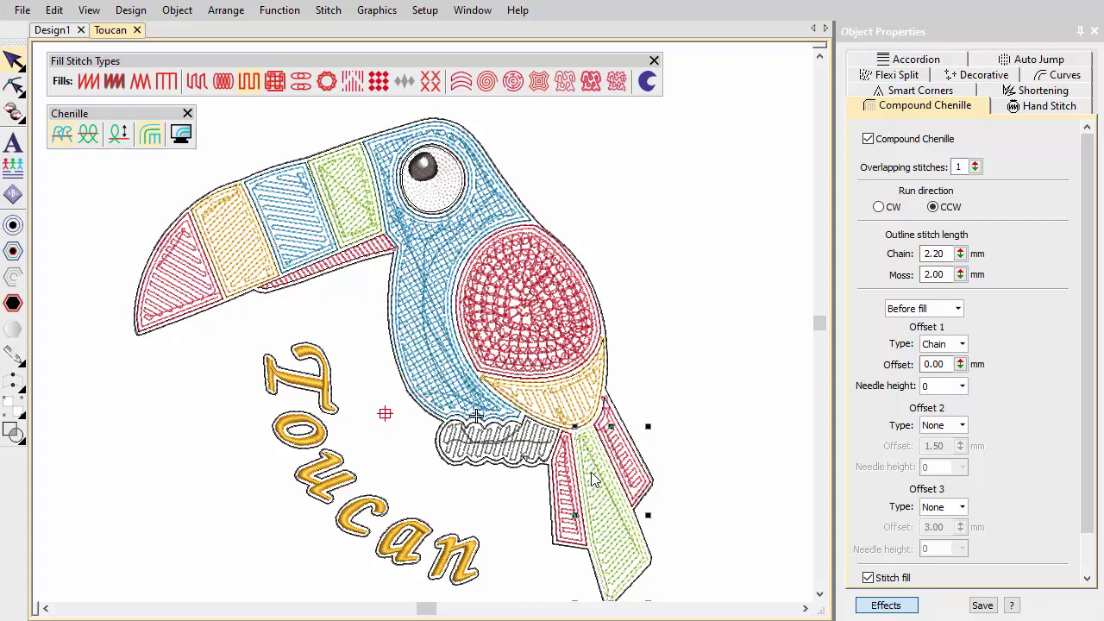
pyautogui.click(571, 477)
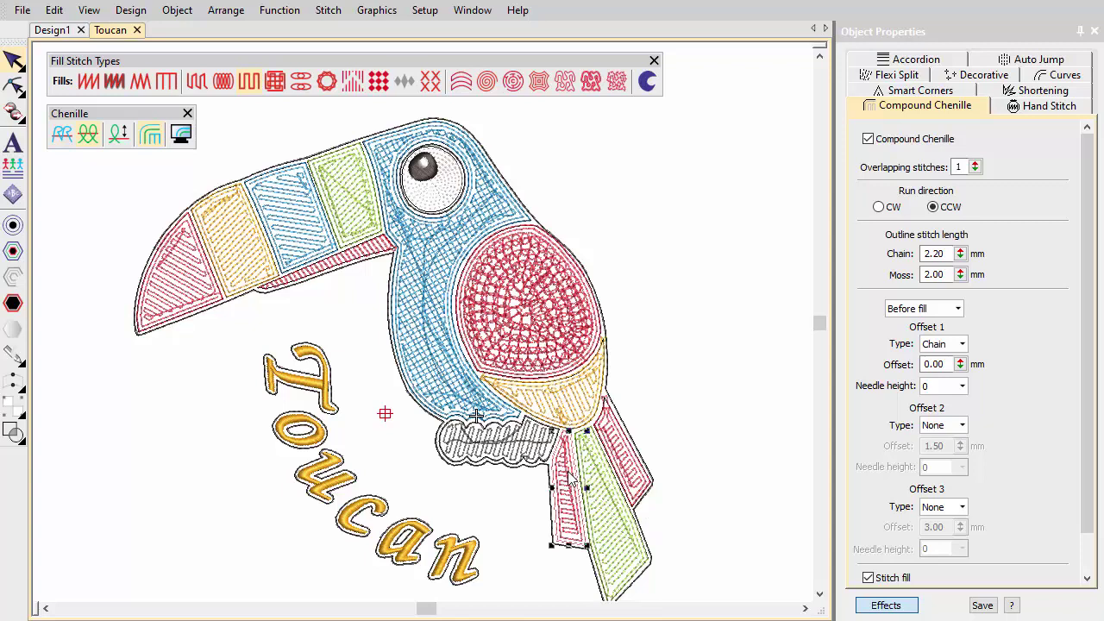
pyautogui.click(958, 309)
pyautogui.click(954, 334)
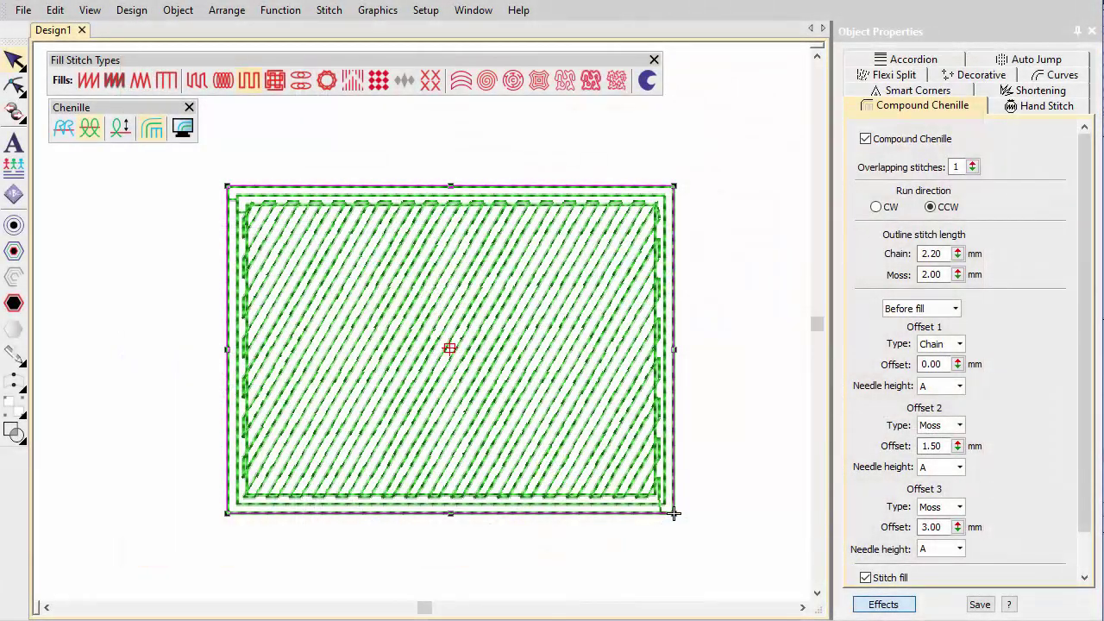
# Replay the rectangle's stitching, then raise its chenille Fill offset to 4.00 mm.
pyautogui.hotkey('shift', 'r')
pyautogui.moveTo(1081, 388); pyautogui.dragTo(1078, 485)
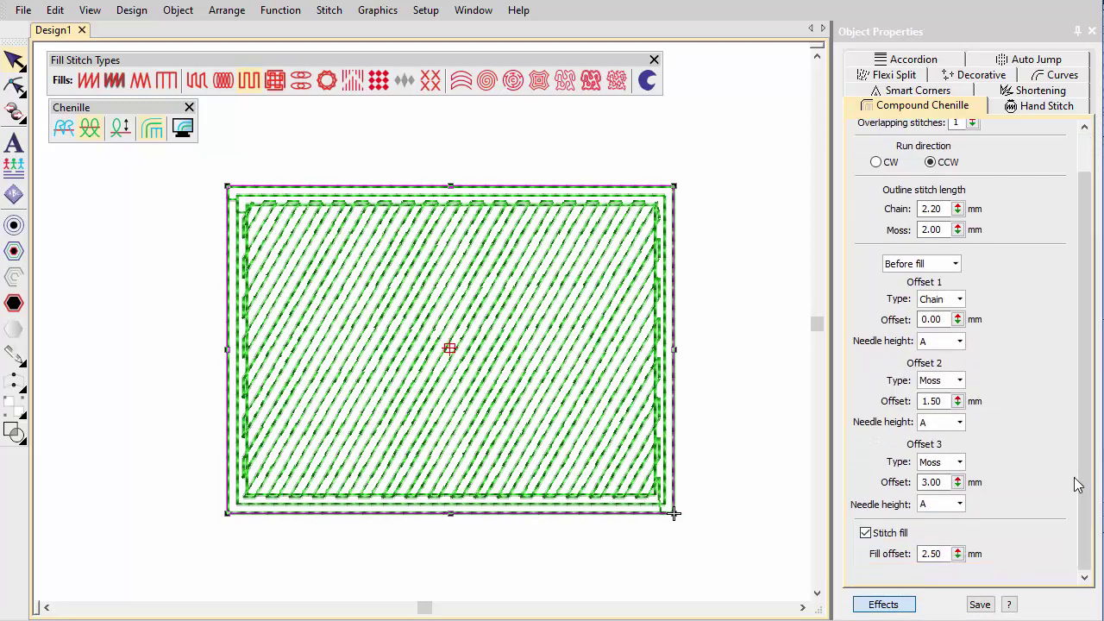
pyautogui.moveTo(945, 553); pyautogui.dragTo(898, 554)
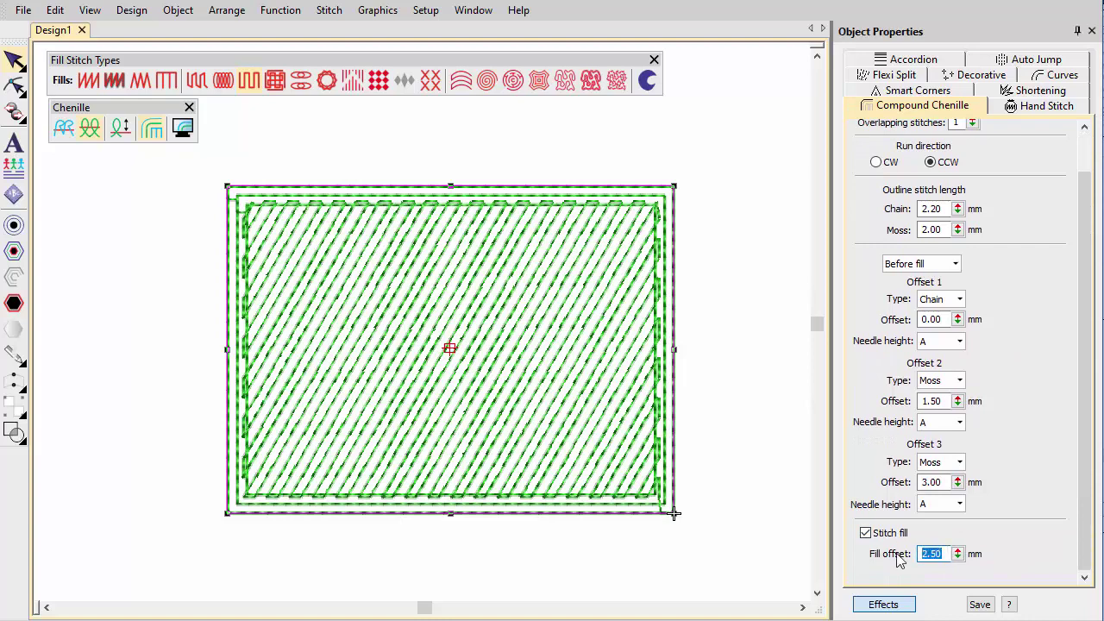
pyautogui.write('4')
pyautogui.press('Return')
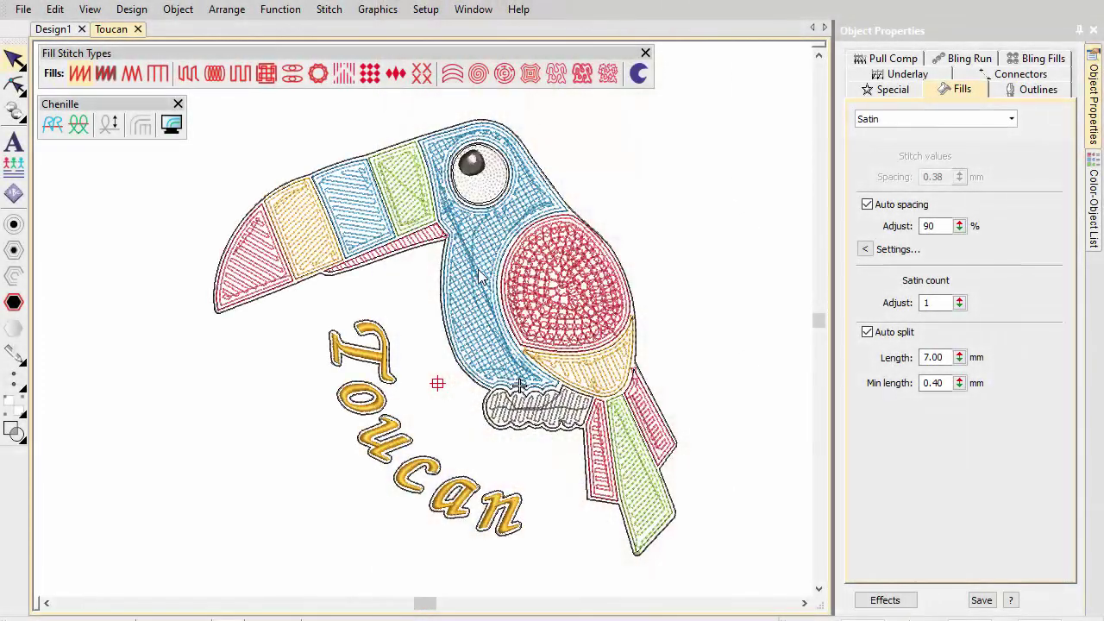
# Select the toucan's blue body in Reshape mode and pick its 30° stitch angle handle.
pyautogui.click(481, 276)
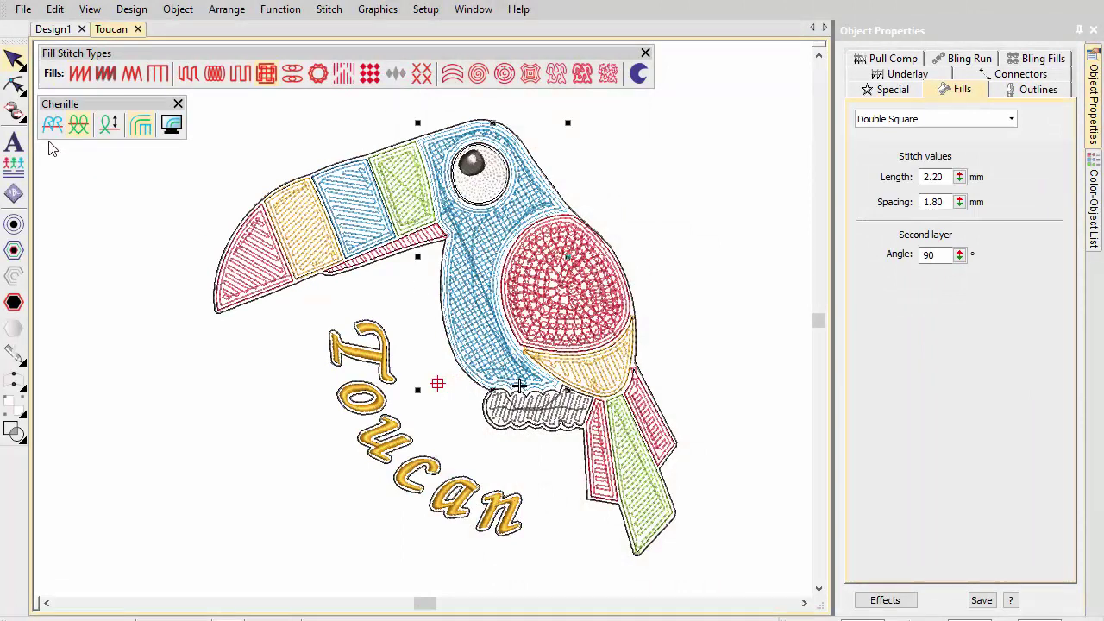
pyautogui.click(17, 87)
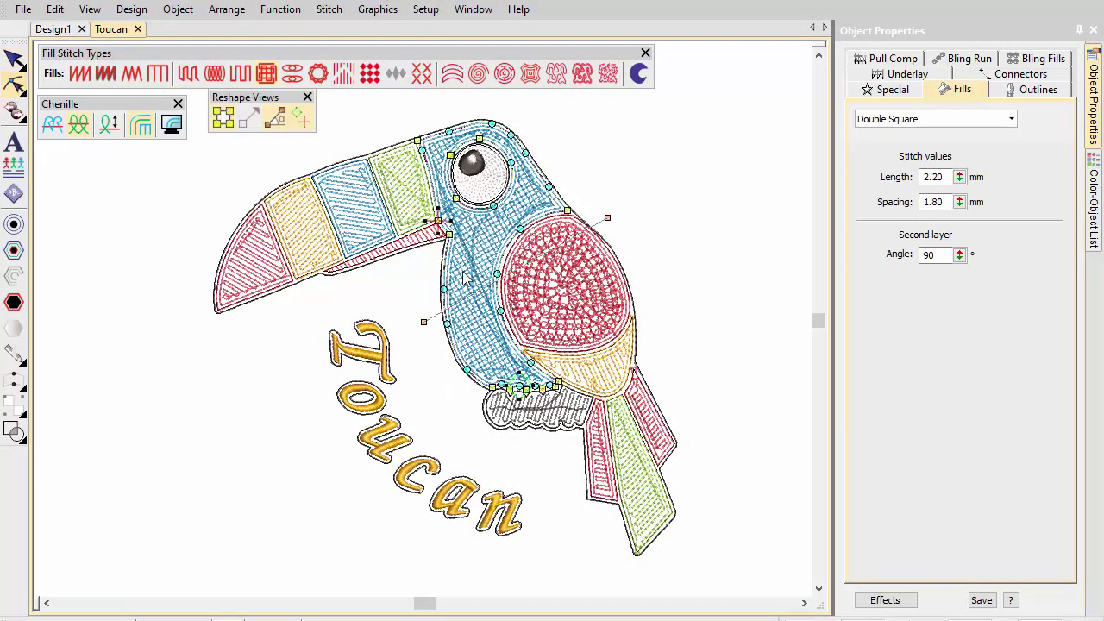
pyautogui.click(609, 216)
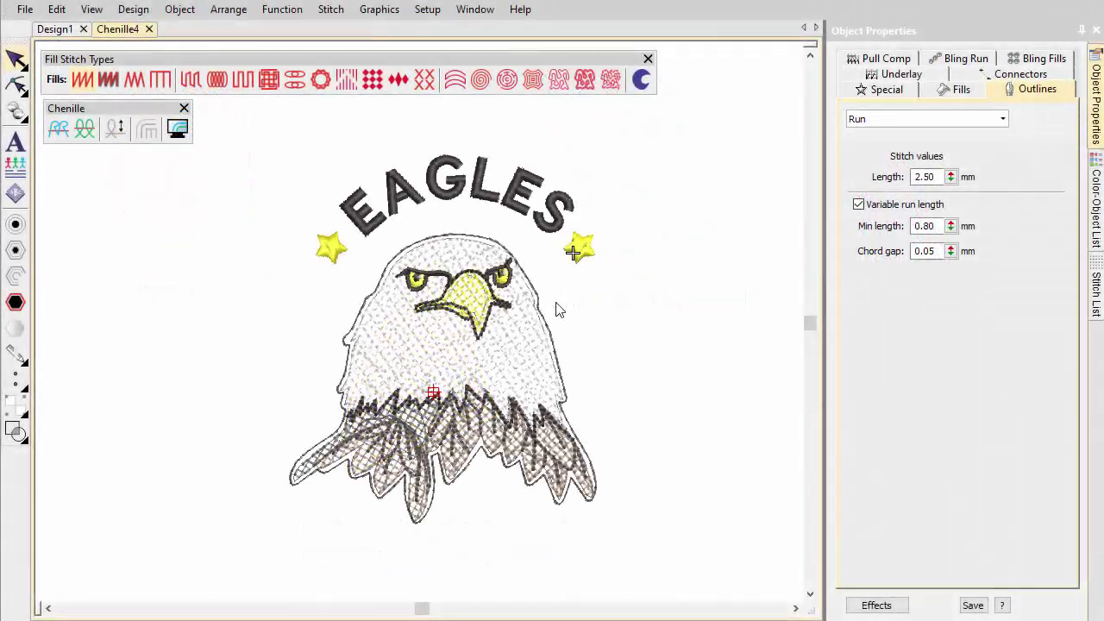
# Select the eagle head, list objects by colour with Locate on, and pick the EAGLES lettering and each star.
pyautogui.click(541, 314)
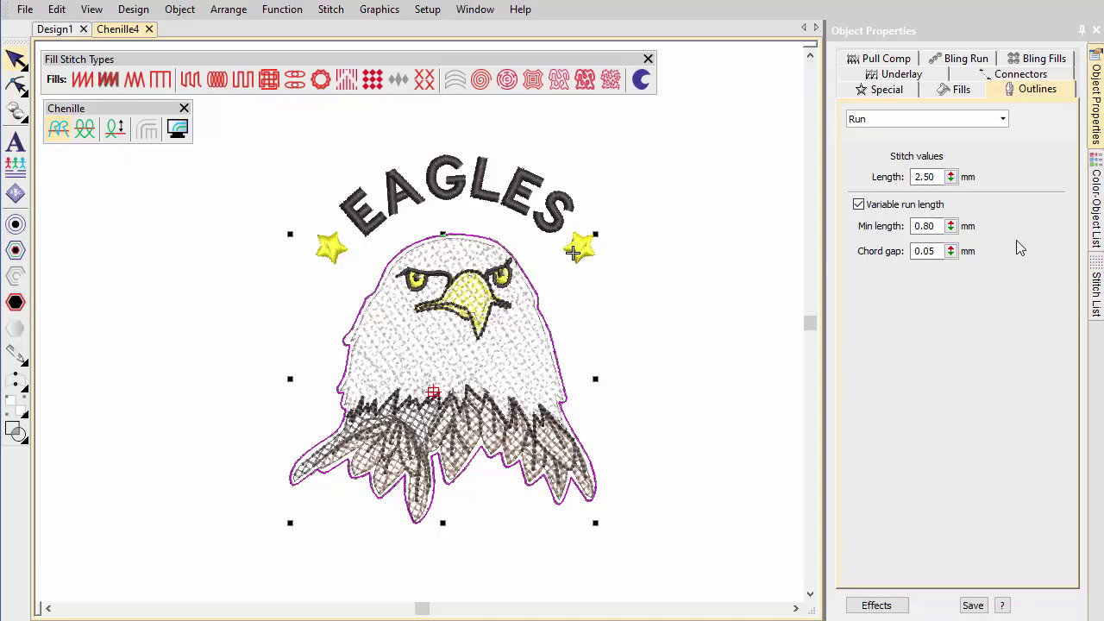
pyautogui.click(1097, 212)
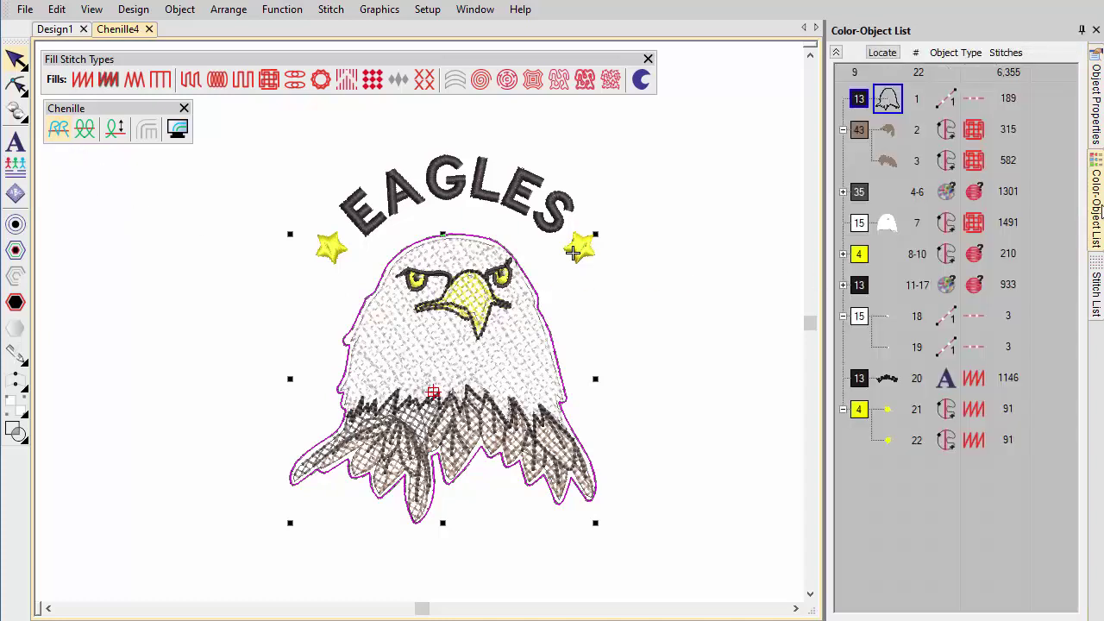
pyautogui.click(884, 52)
pyautogui.click(883, 385)
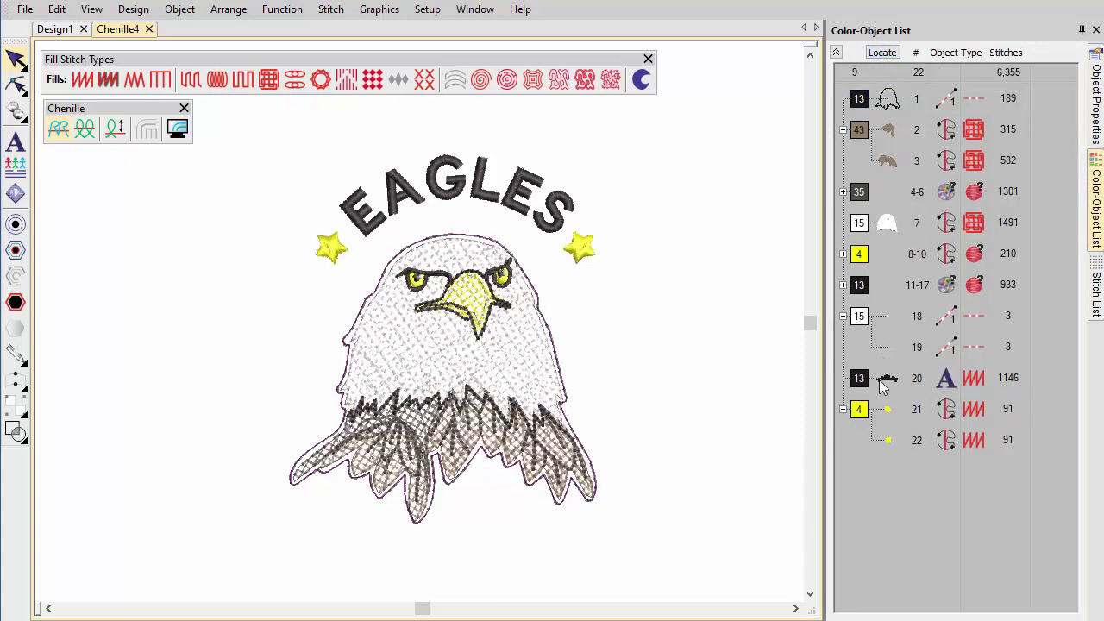
pyautogui.click(887, 409)
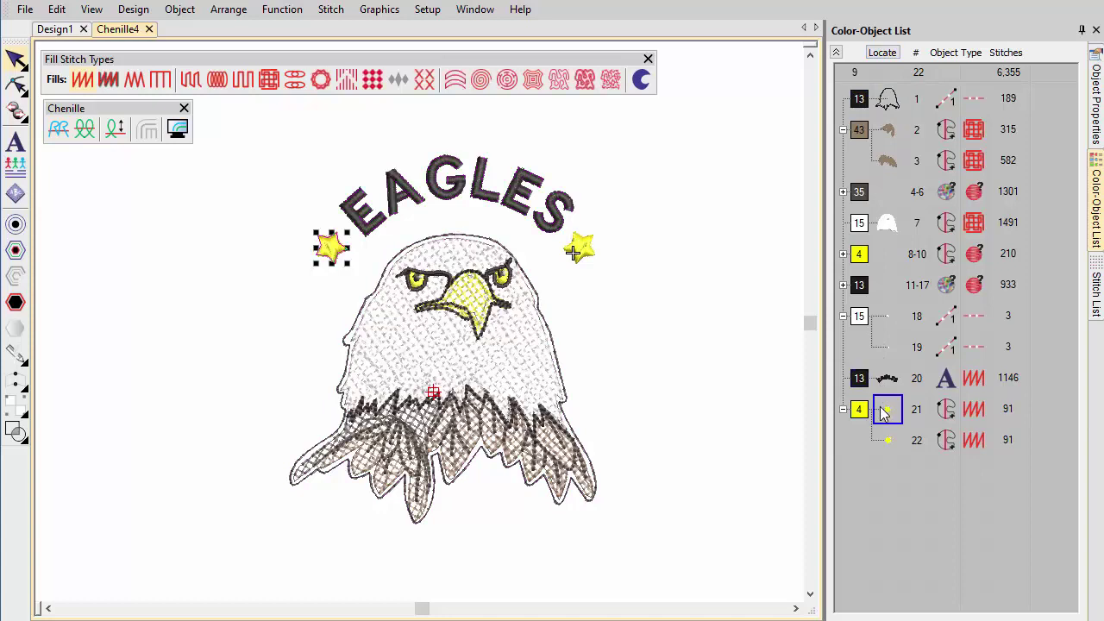
pyautogui.press('Escape')
pyautogui.click(886, 441)
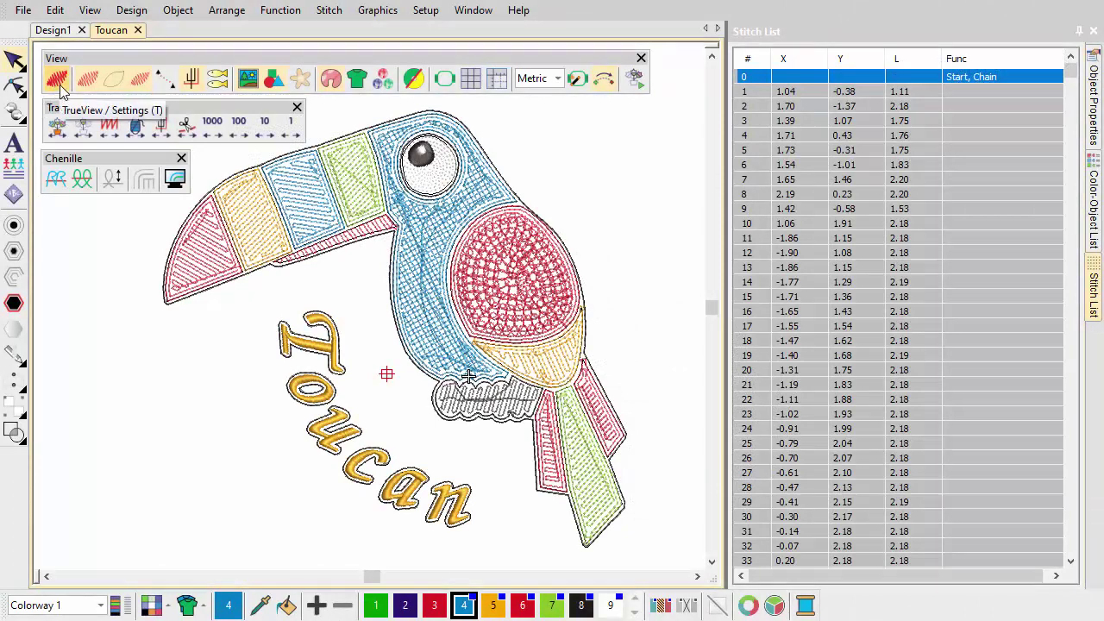
# Toggle TrueView off and back on, then colour the toucan by chain and moss stitches.
pyautogui.click(57, 80)
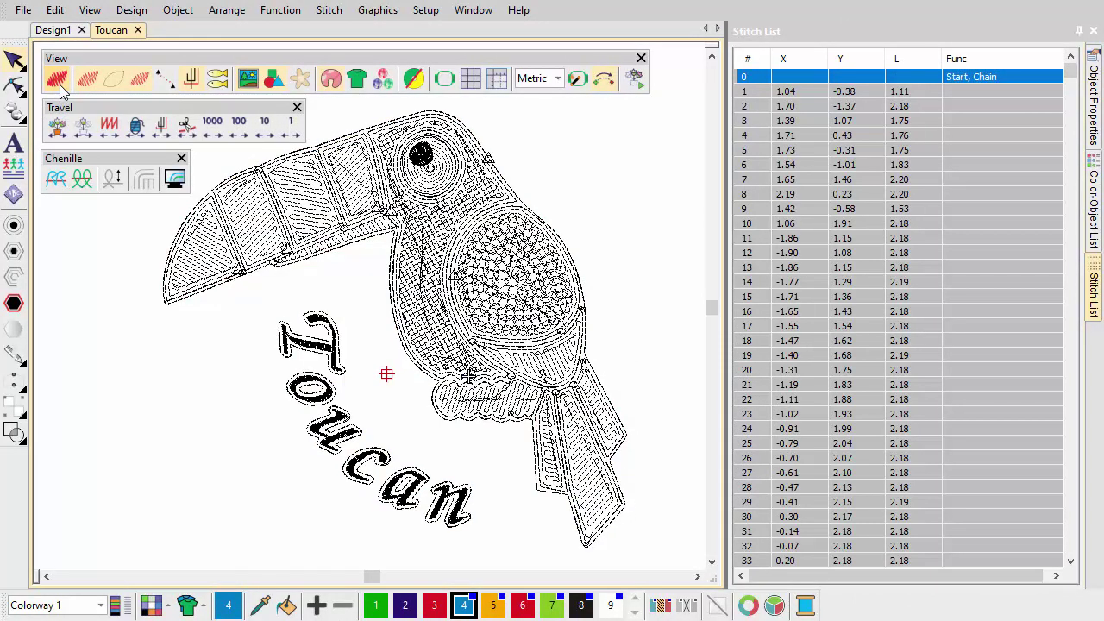
pyautogui.click(58, 82)
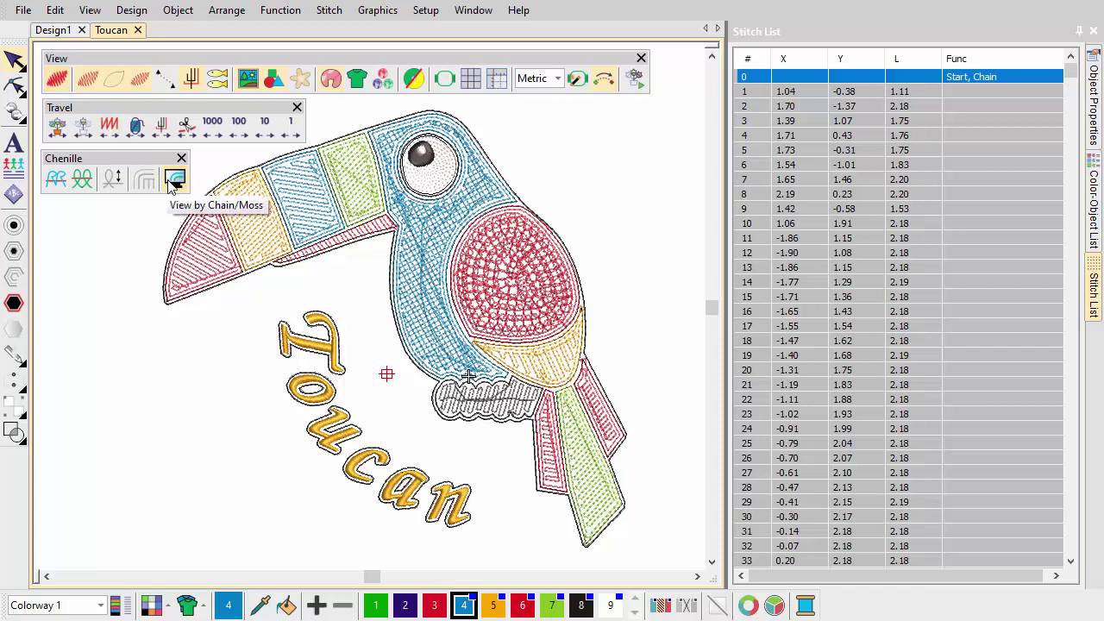
pyautogui.click(172, 188)
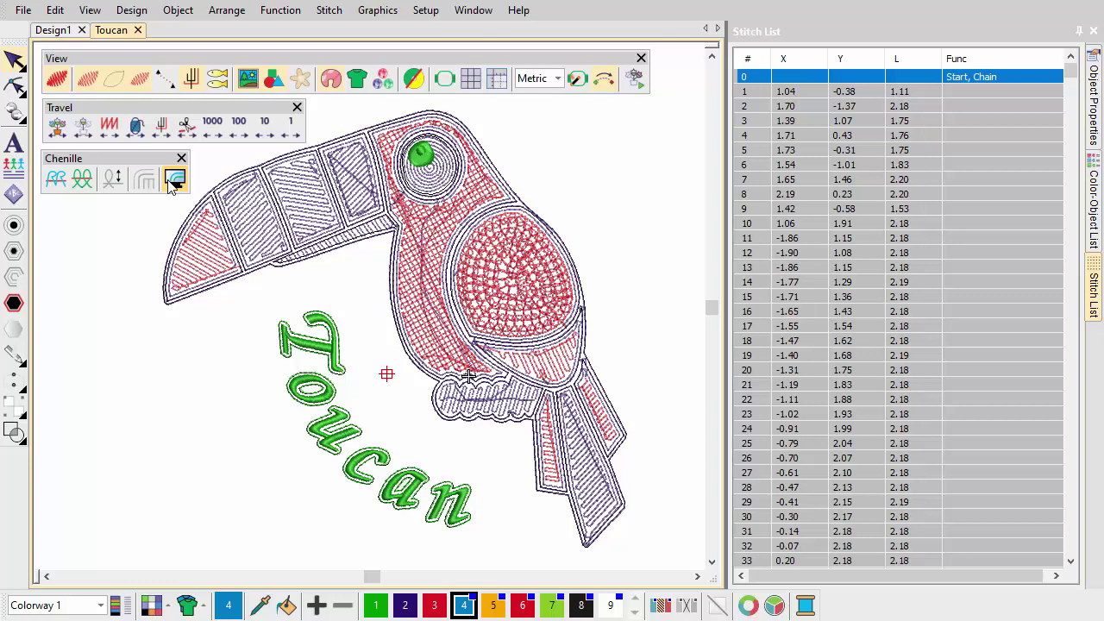
# Step through the toucan's moss, chain and jump functions twice, then travel to colour 5 at stitch 6471.
pyautogui.click(158, 130)
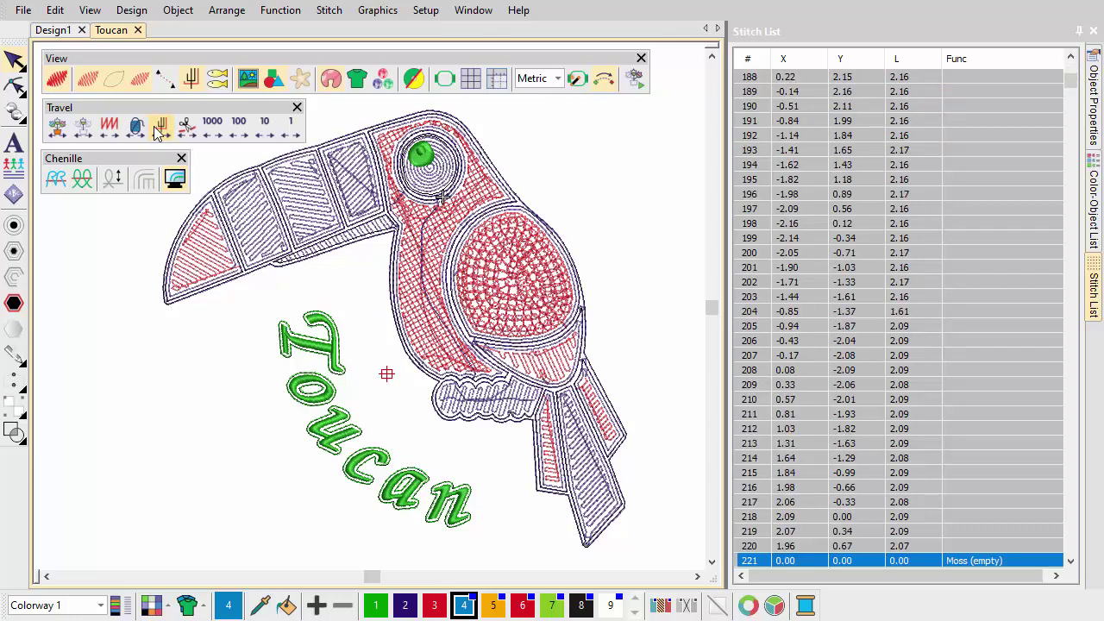
pyautogui.click(157, 129)
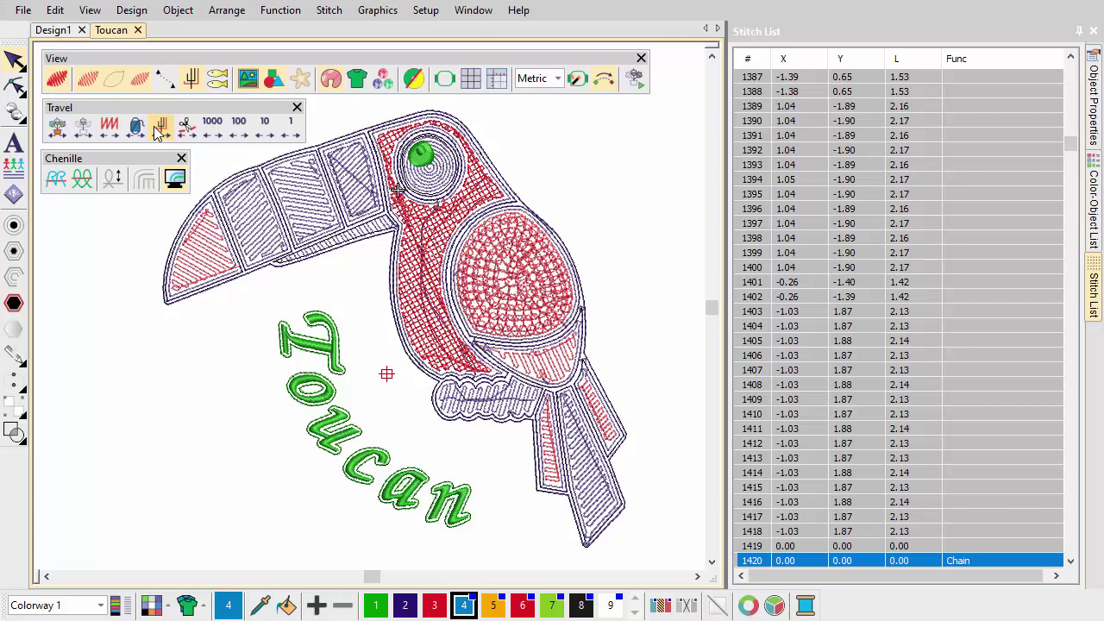
pyautogui.click(157, 130)
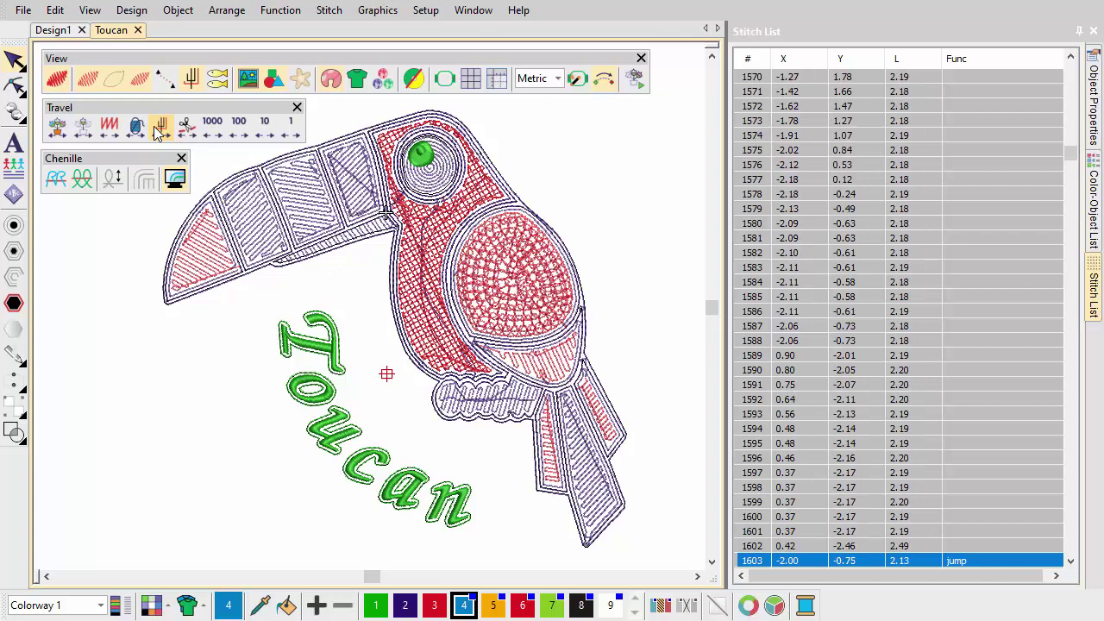
pyautogui.press('Home')
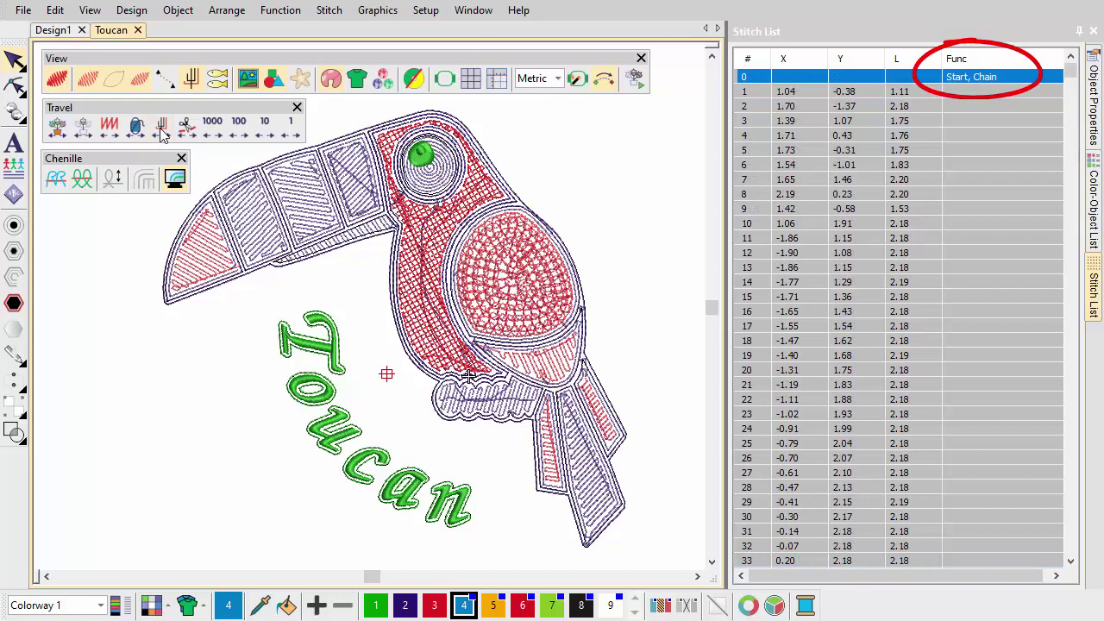
pyautogui.click(161, 130)
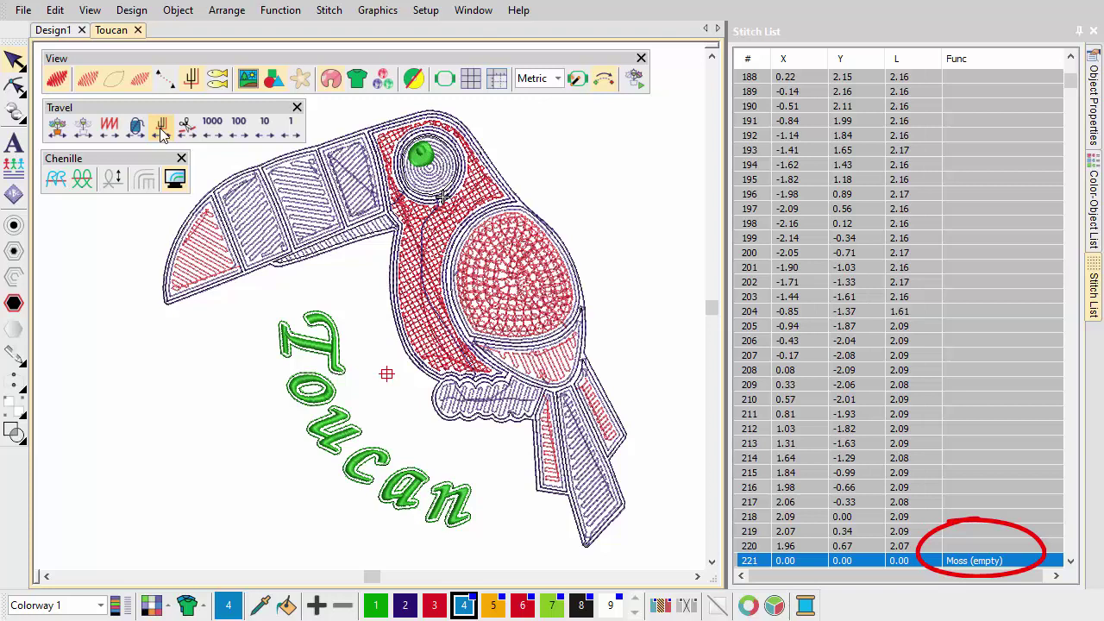
pyautogui.click(160, 130)
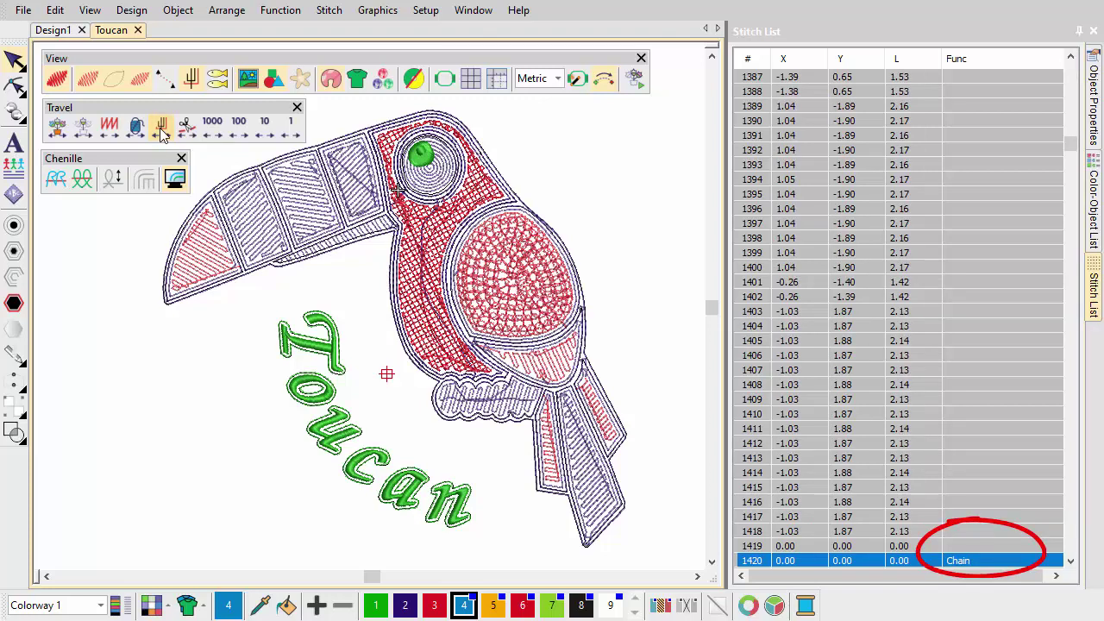
pyautogui.click(160, 130)
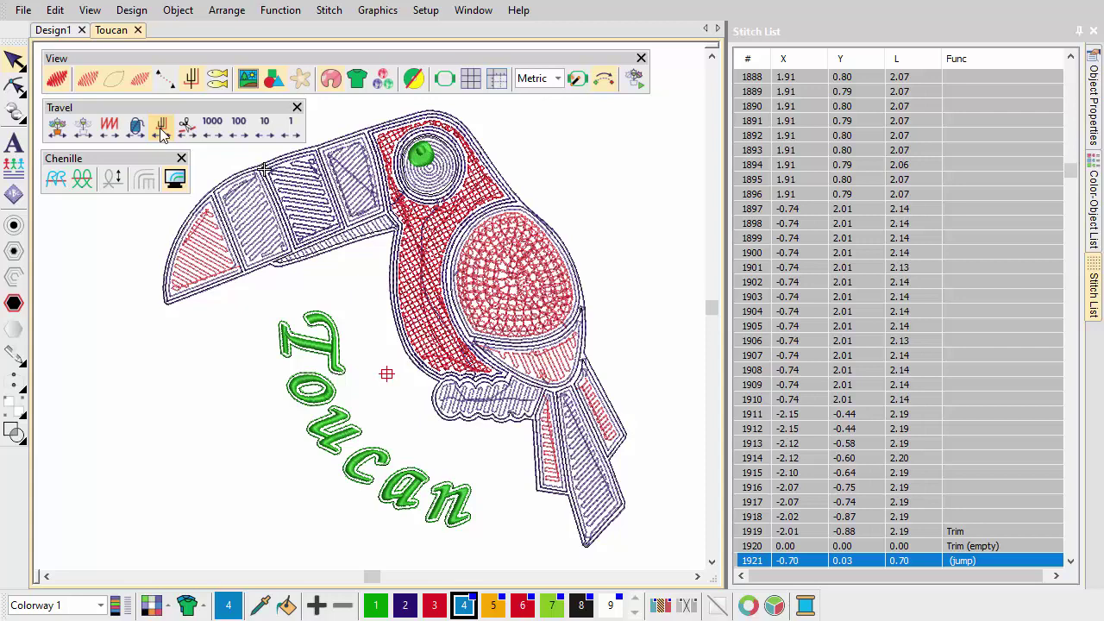
pyautogui.click(161, 131)
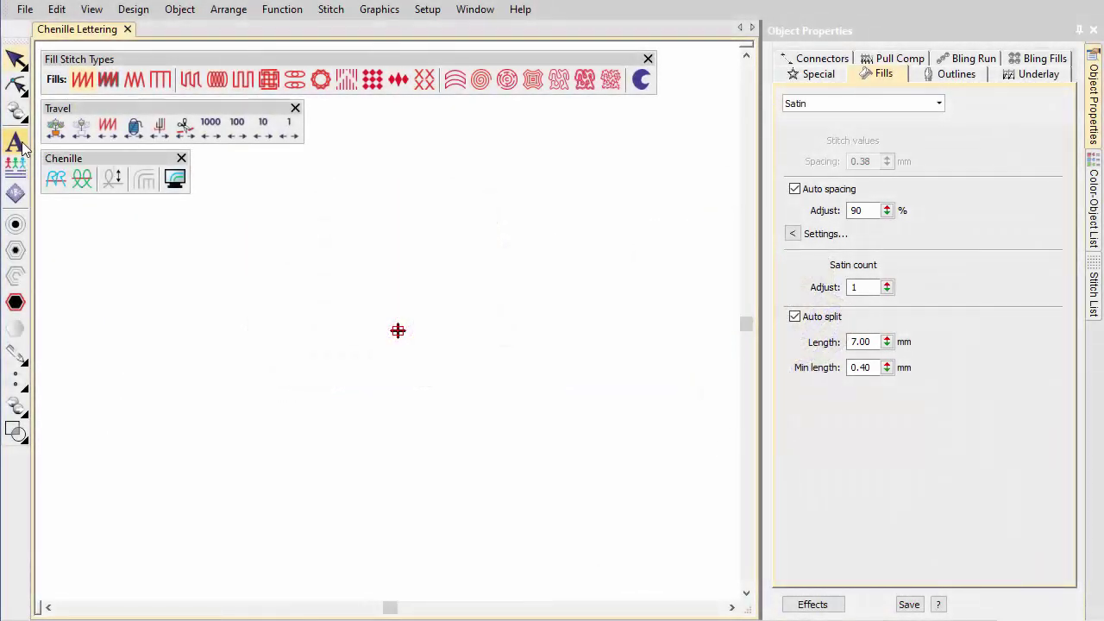
# Create 'Chenille' lettering in the CH CHENILLE BLOCK font, then show the Color-Object List.
pyautogui.click(21, 147)
pyautogui.click(835, 158)
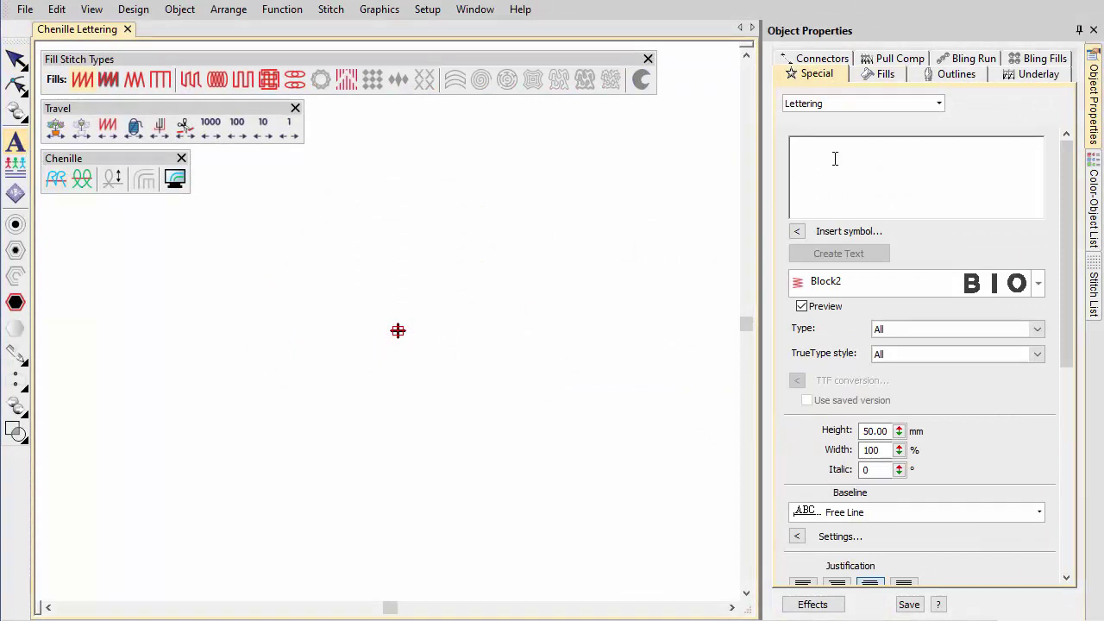
pyautogui.write('Chenille')
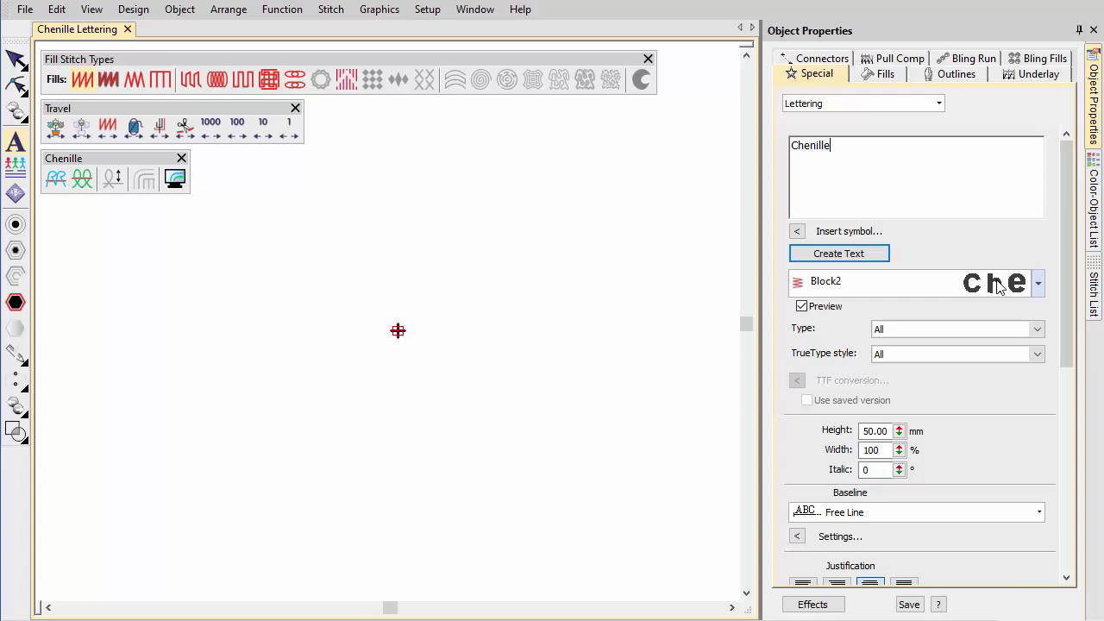
pyautogui.click(1037, 283)
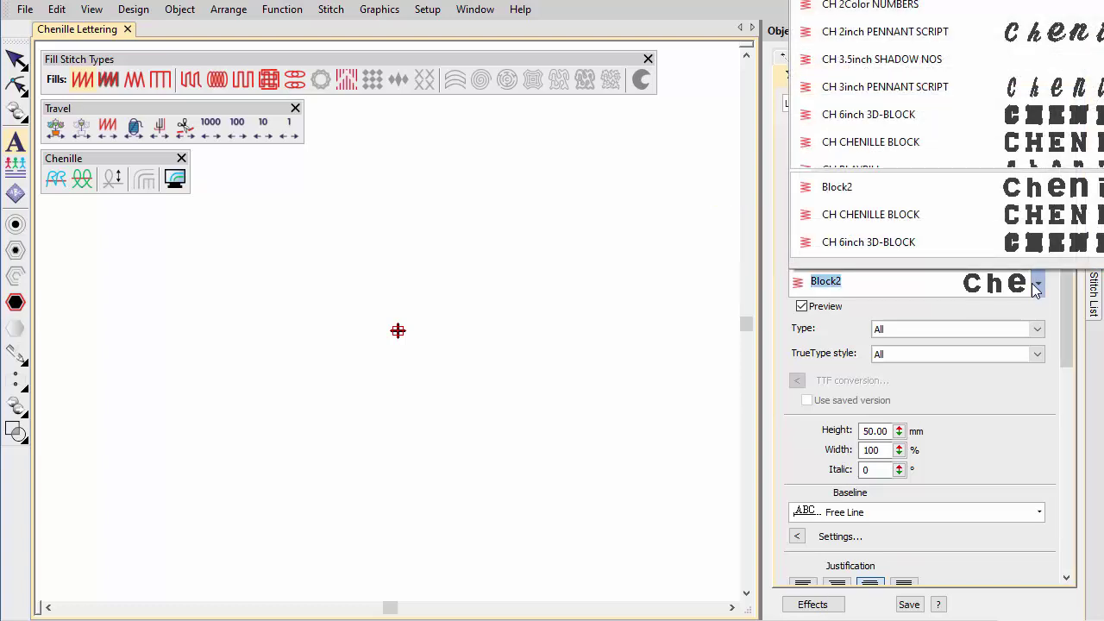
pyautogui.click(1020, 216)
pyautogui.click(869, 266)
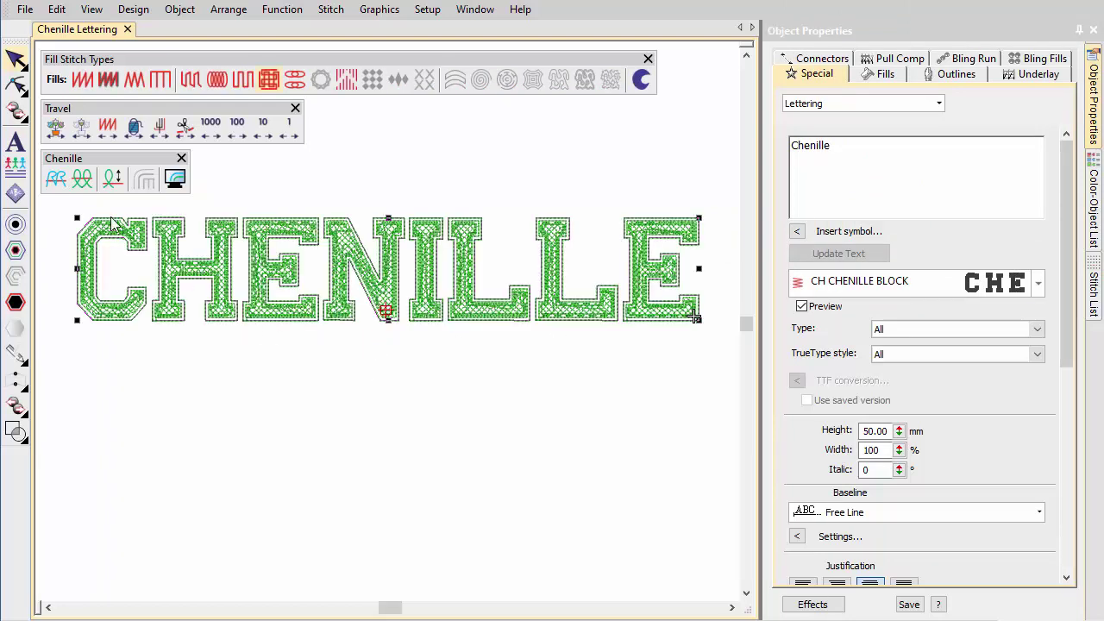
pyautogui.click(85, 181)
pyautogui.scroll(3, 93, 247)
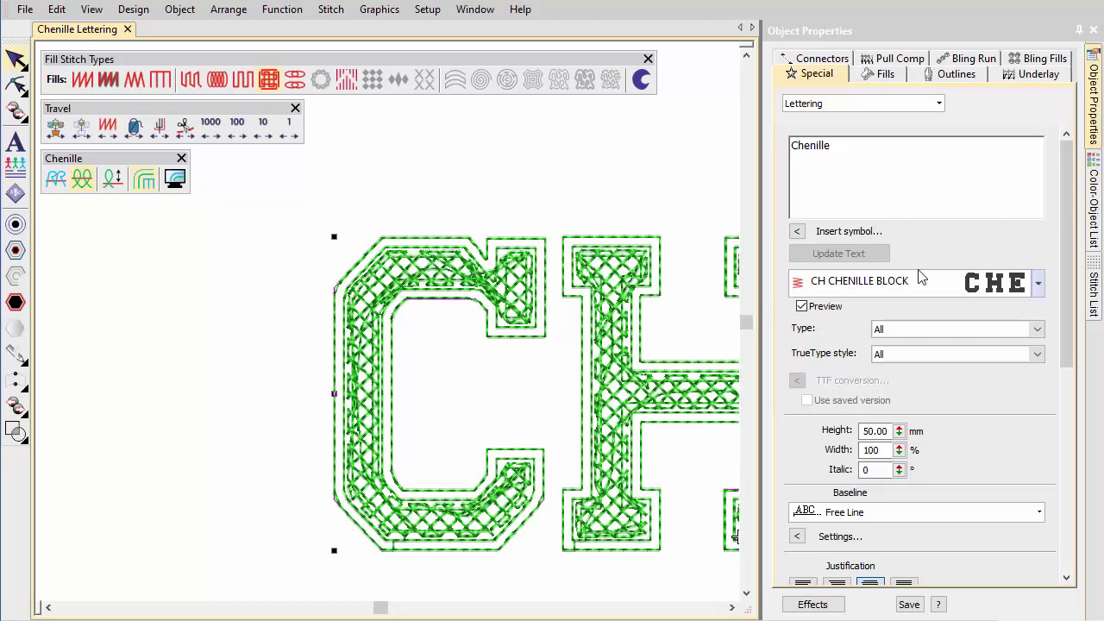
pyautogui.click(1095, 217)
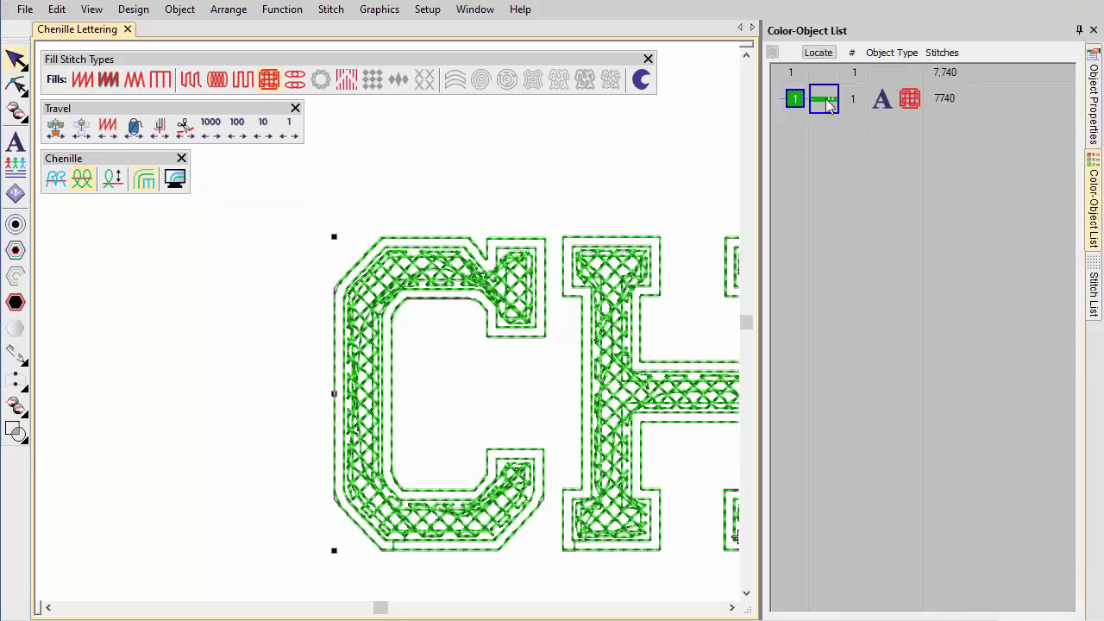
# Break the lettering into letters, break apart the C, and view its Compound Chenille effect.
pyautogui.rightClick(826, 100)
pyautogui.click(867, 447)
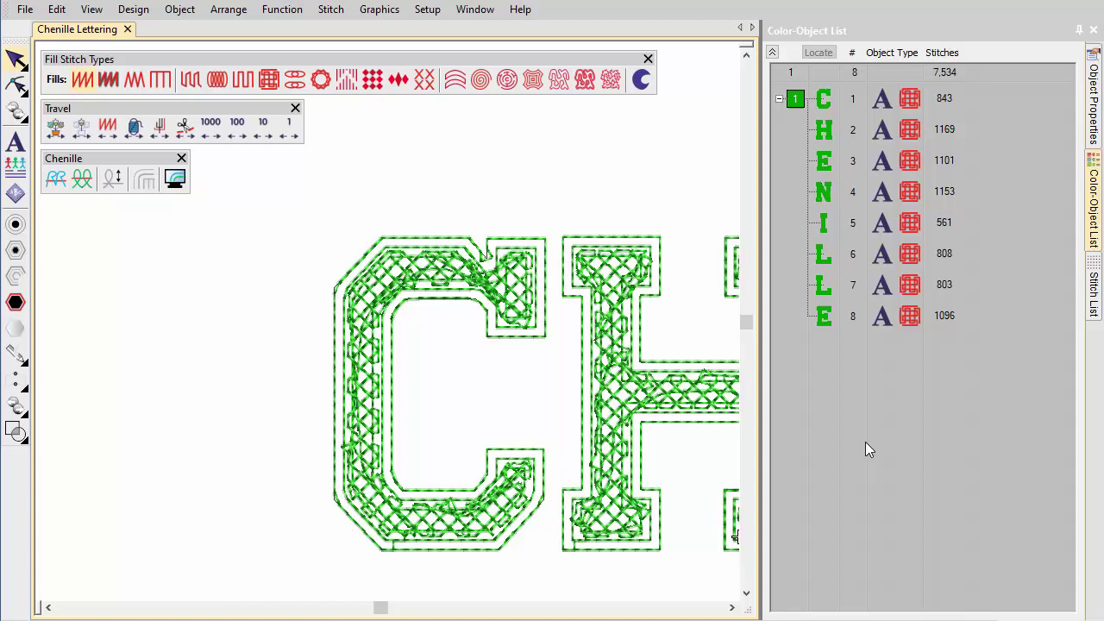
pyautogui.rightClick(824, 102)
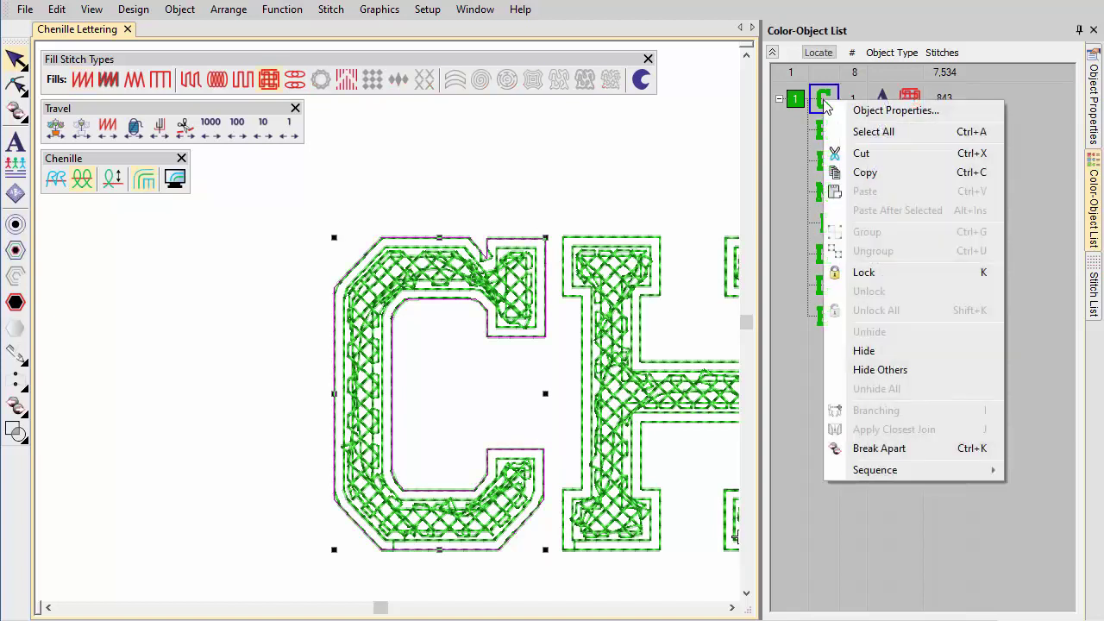
pyautogui.click(857, 447)
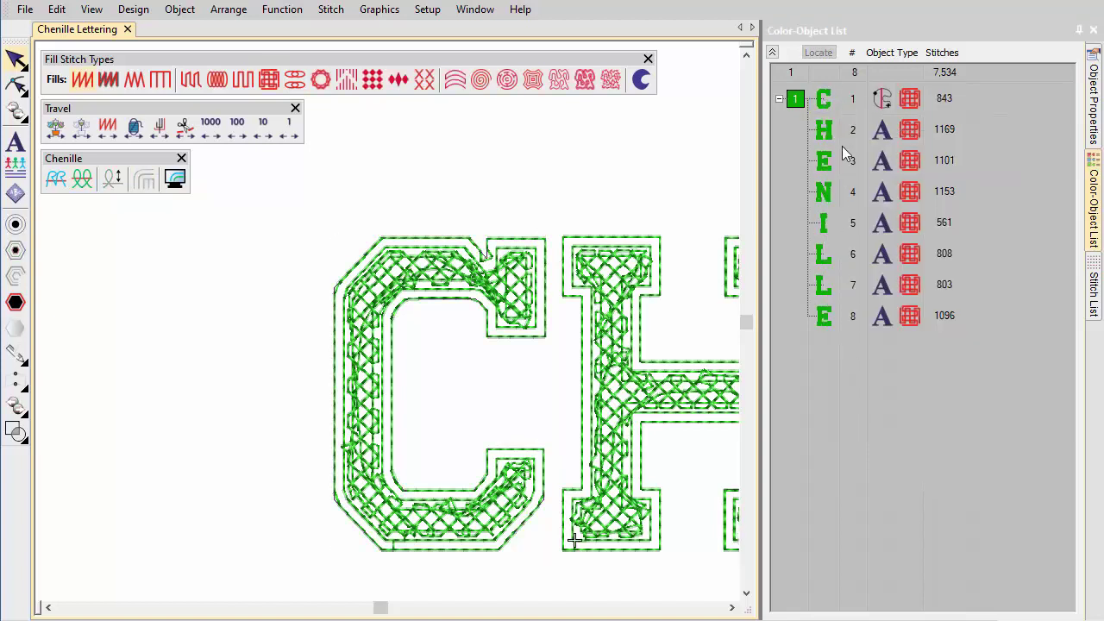
pyautogui.click(825, 102)
pyautogui.click(1094, 128)
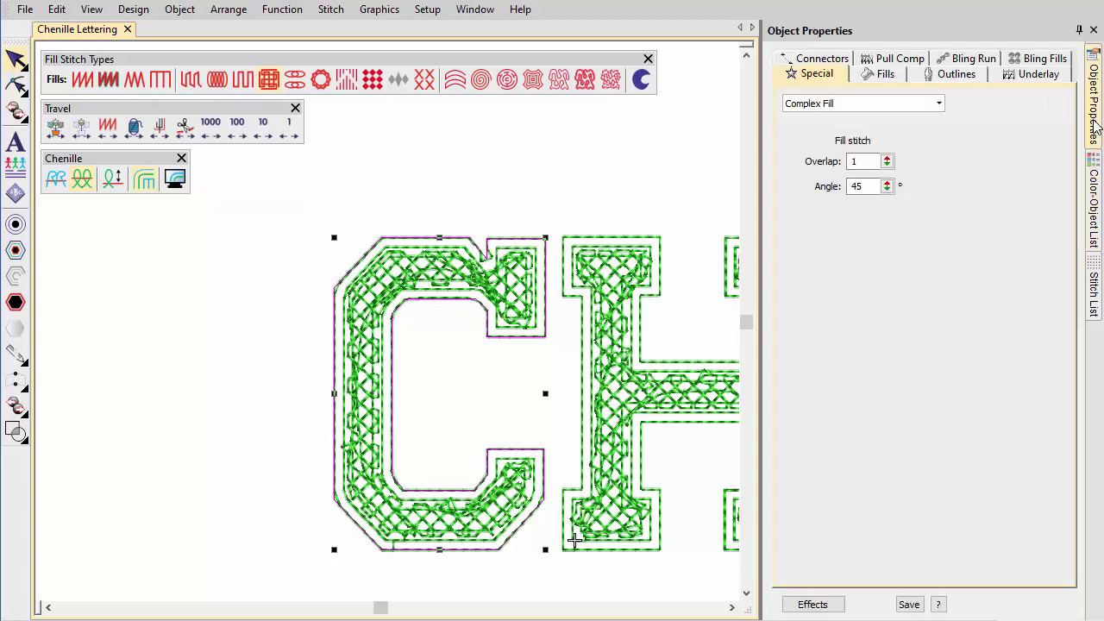
pyautogui.click(815, 604)
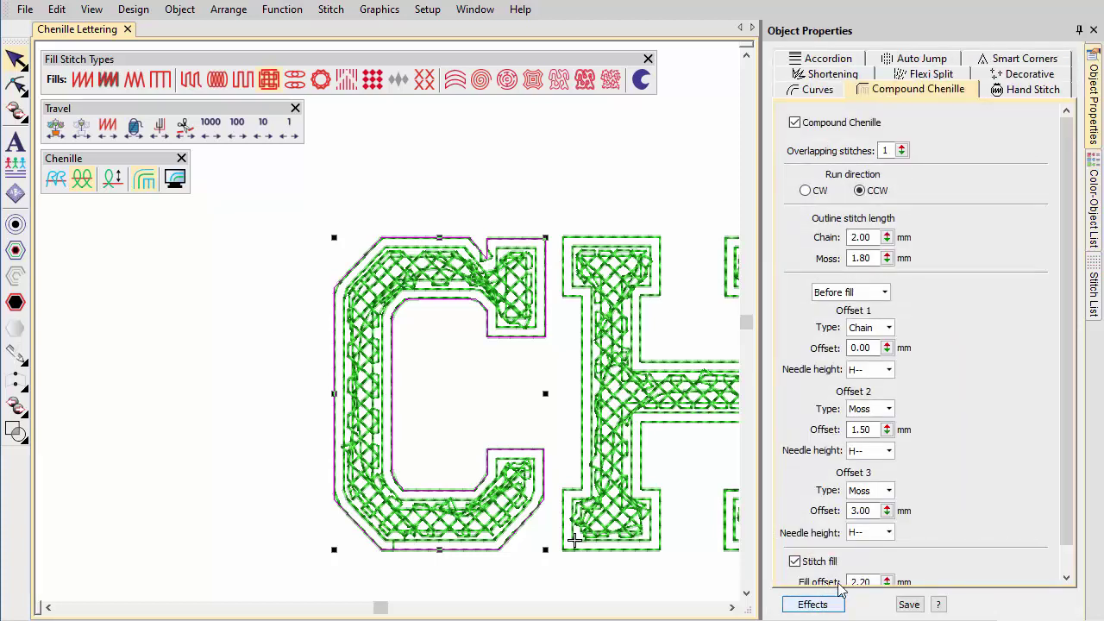
# Travel through the stitch list from the start, through the chain and moss sections.
pyautogui.click(1096, 307)
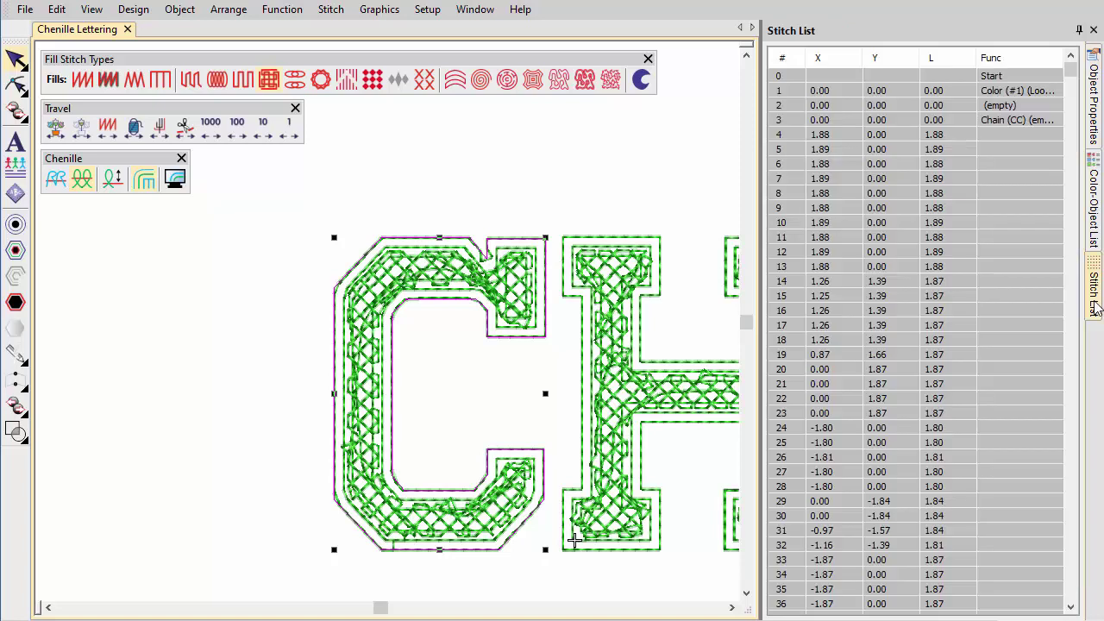
pyautogui.click(999, 76)
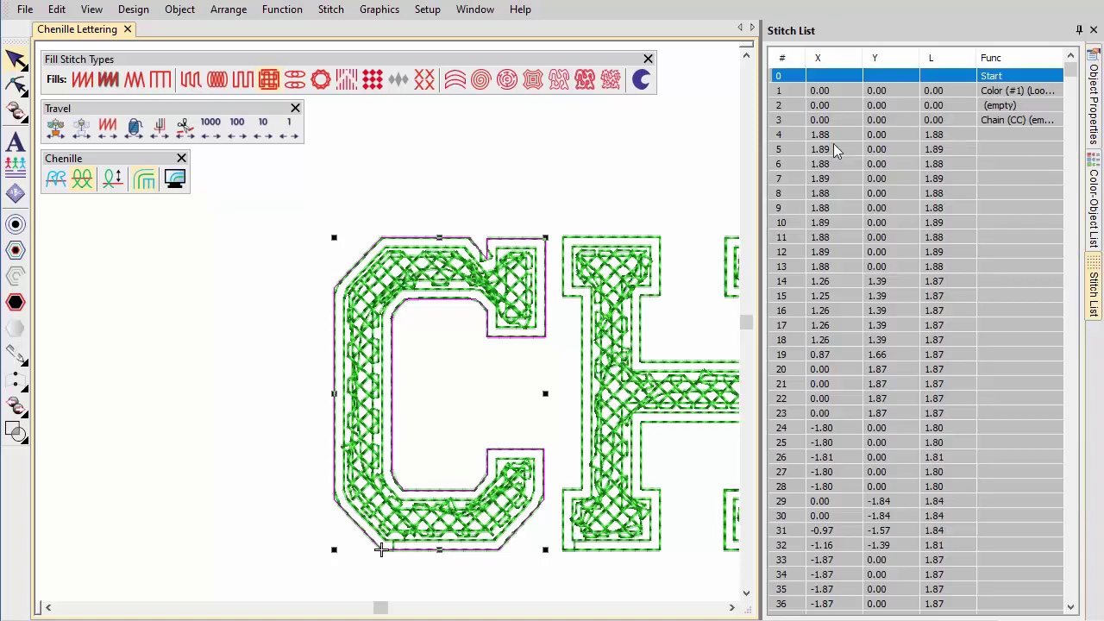
pyautogui.click(160, 128)
pyautogui.click(160, 127)
pyautogui.click(160, 128)
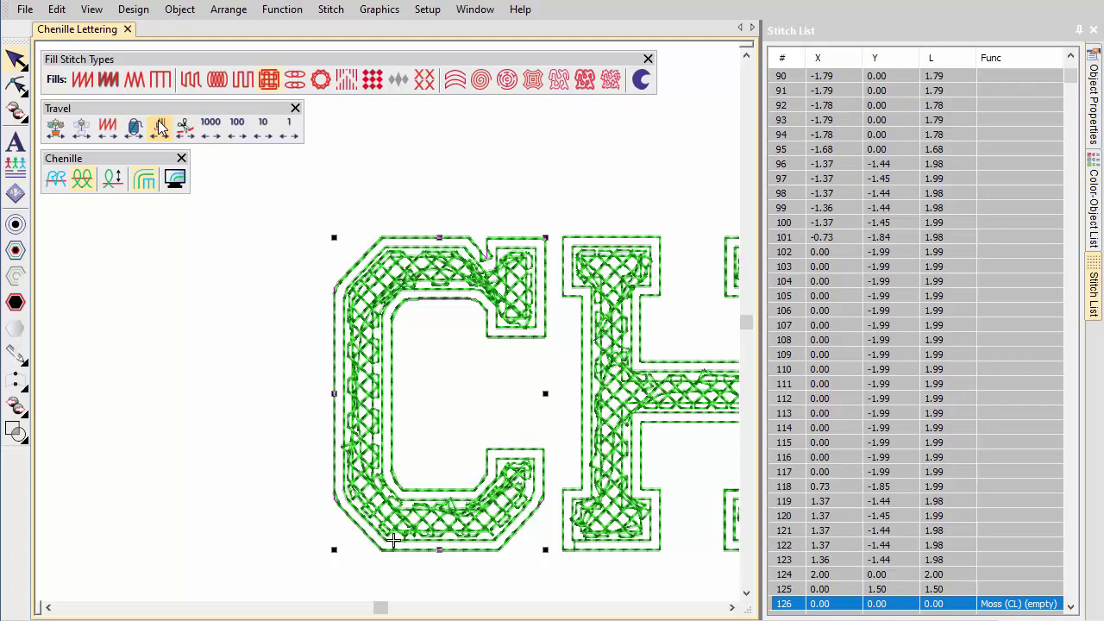
pyautogui.click(161, 128)
pyautogui.click(160, 128)
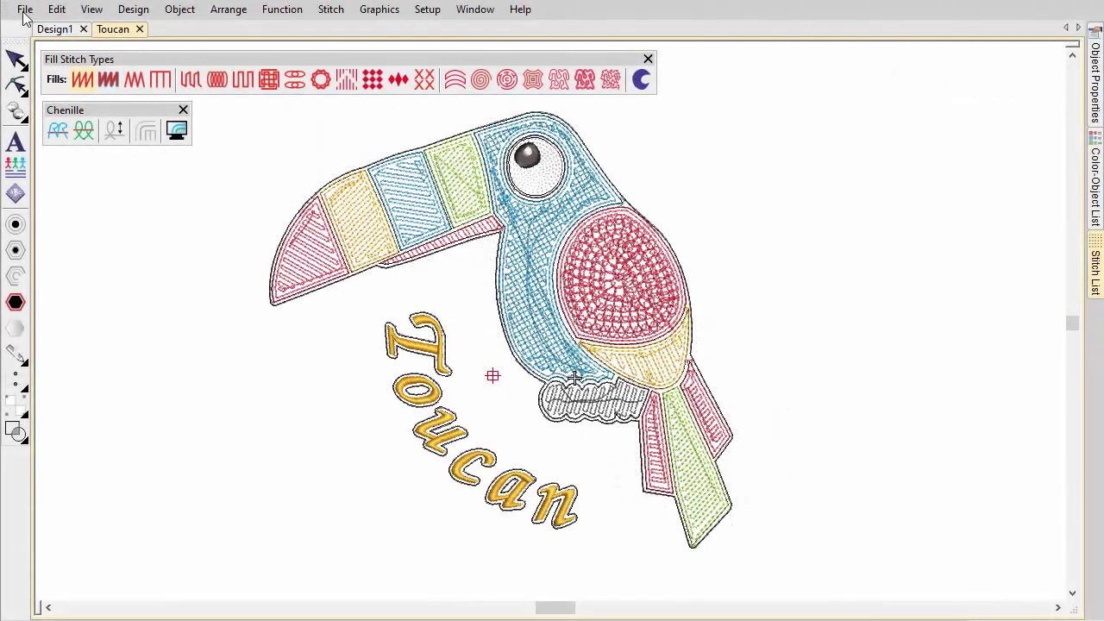
# Export the toucan as machine file Toucan.TBF in Tajima (*.TBF) format.
pyautogui.click(25, 10)
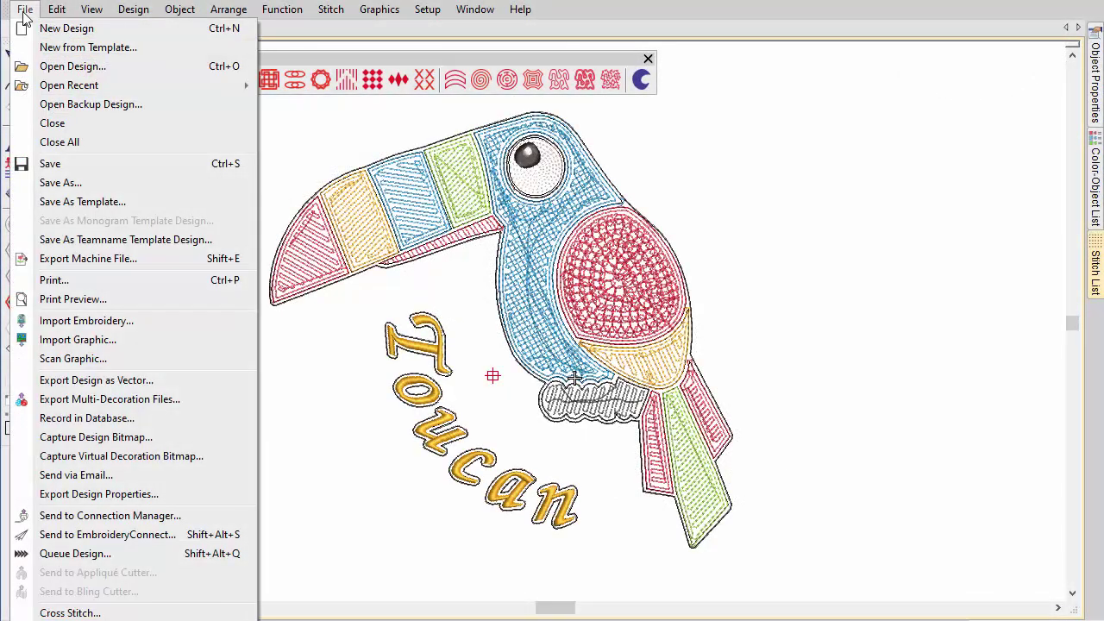
pyautogui.click(60, 259)
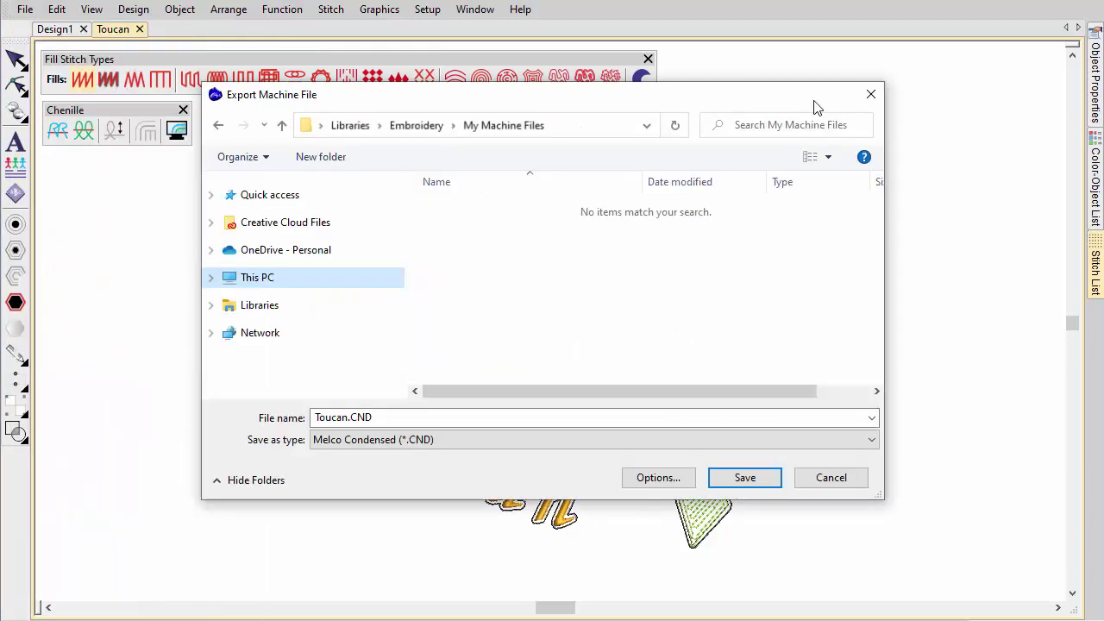
pyautogui.click(872, 442)
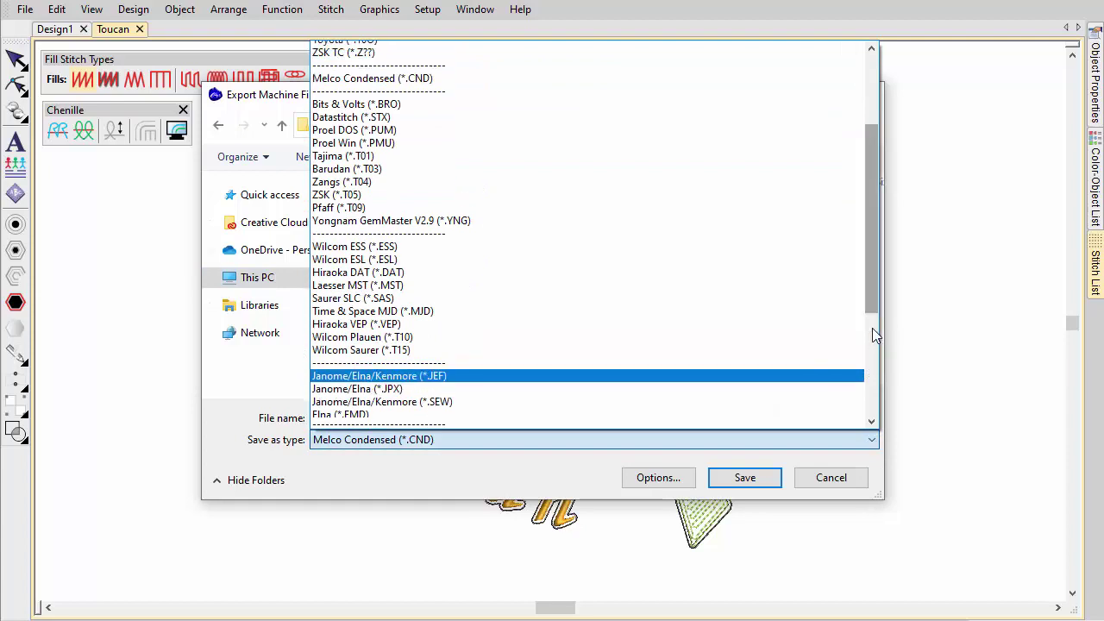
pyautogui.scroll(4, 872, 327)
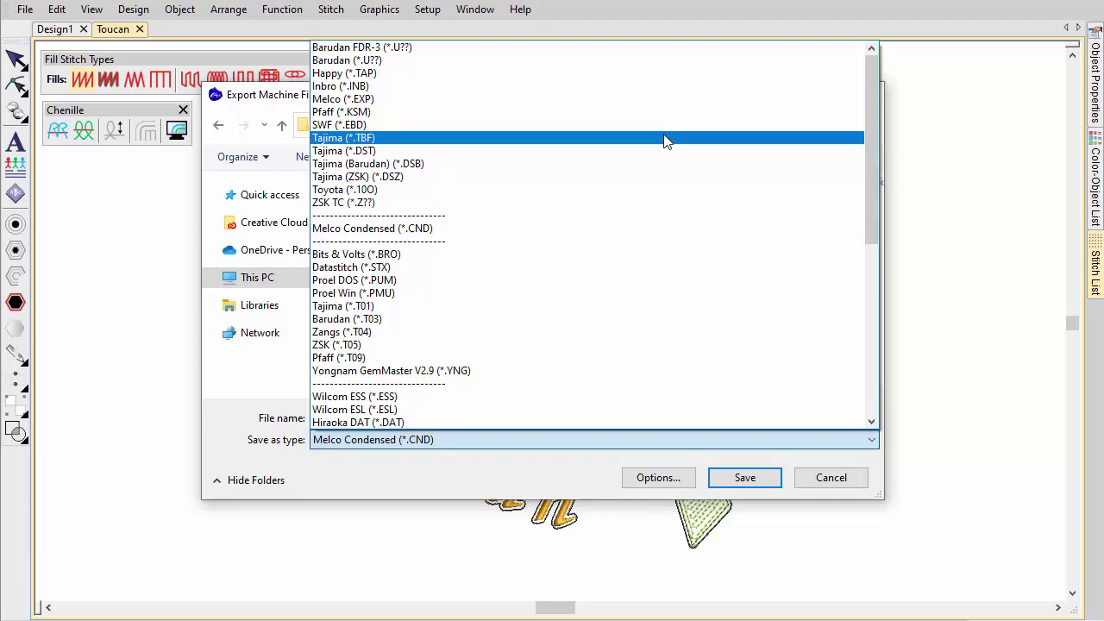
pyautogui.click(665, 137)
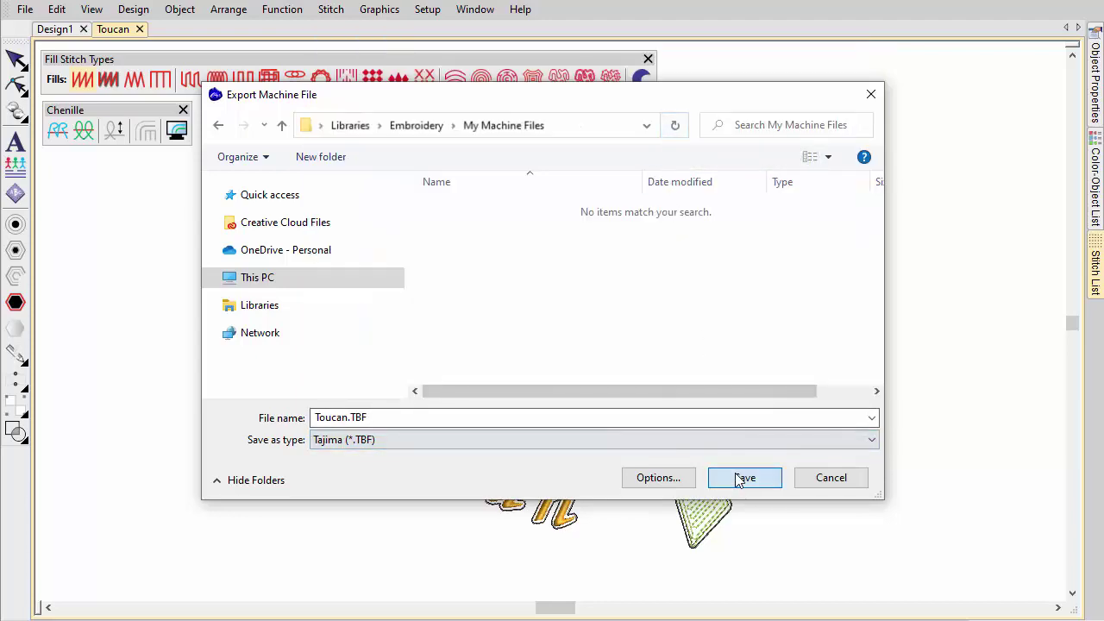